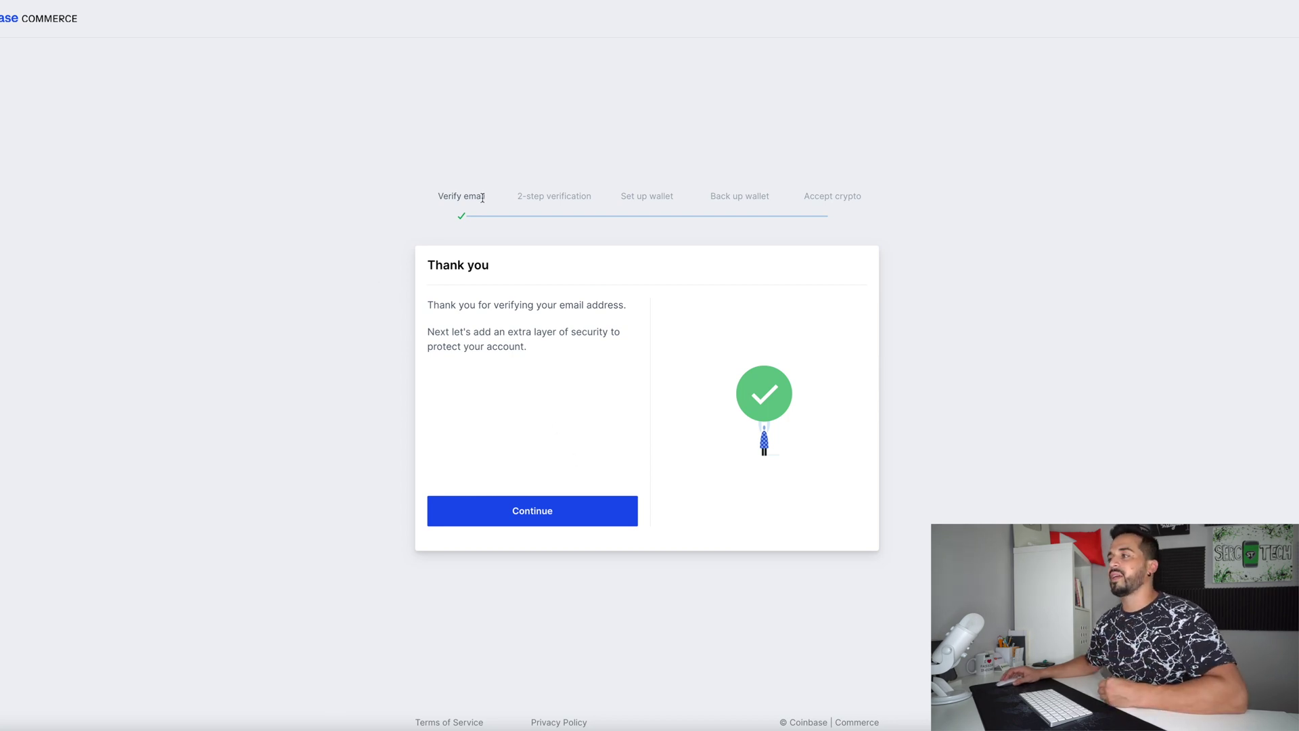
# Turn on 2-step verification and download the recovery backup codes as a text file.
pyautogui.moveTo(458, 305); pyautogui.dragTo(629, 362)
pyautogui.click(470, 341)
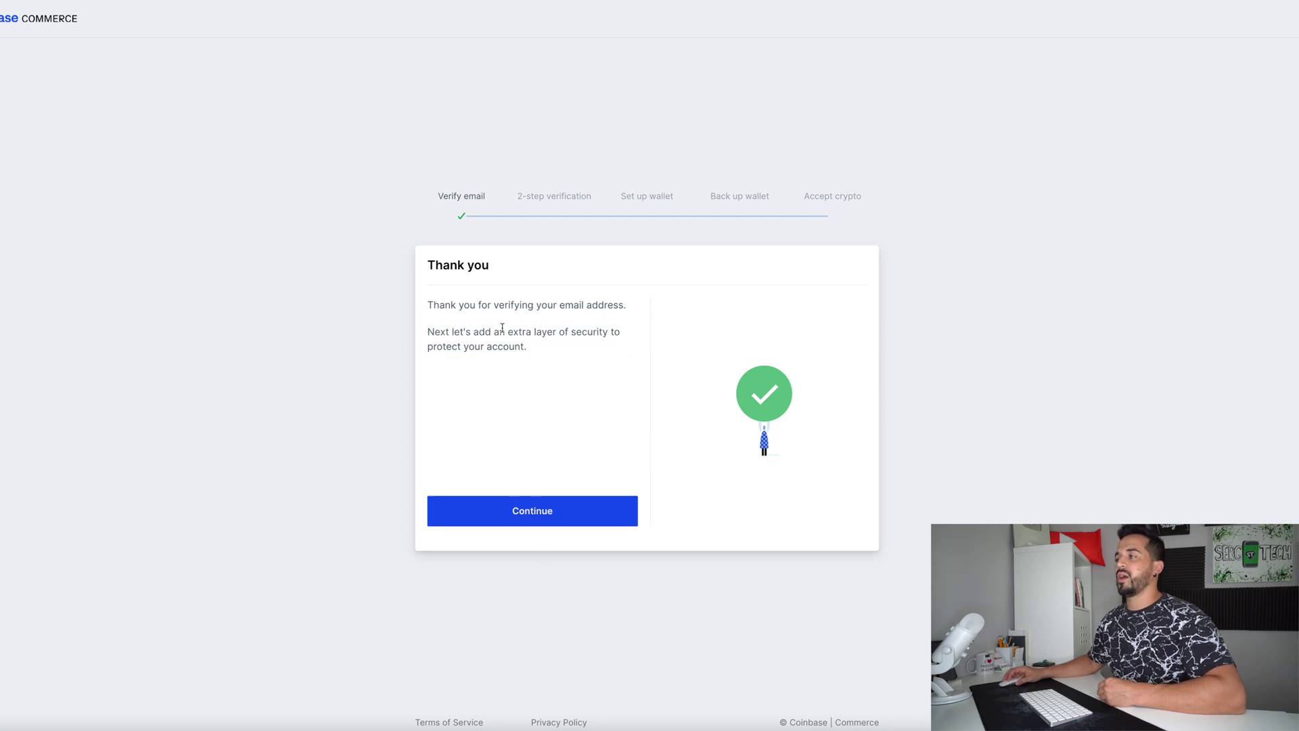
pyautogui.click(544, 513)
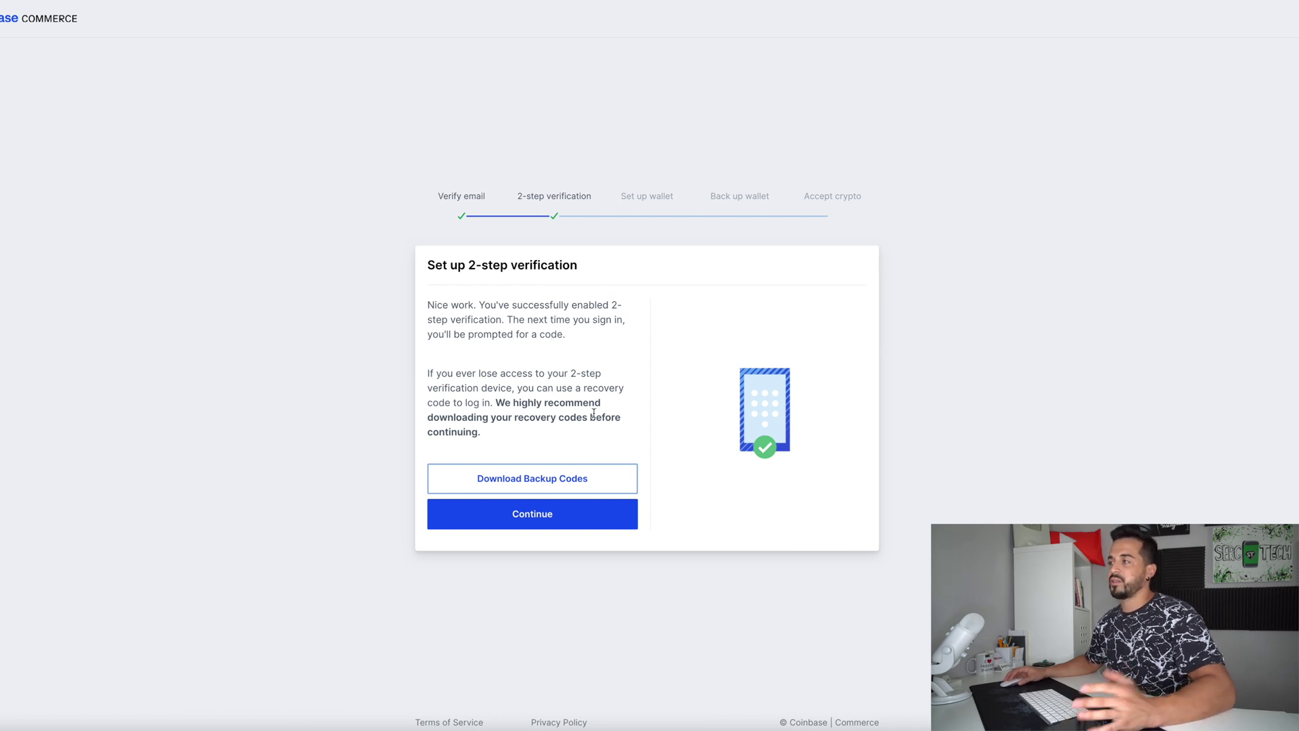
pyautogui.click(538, 476)
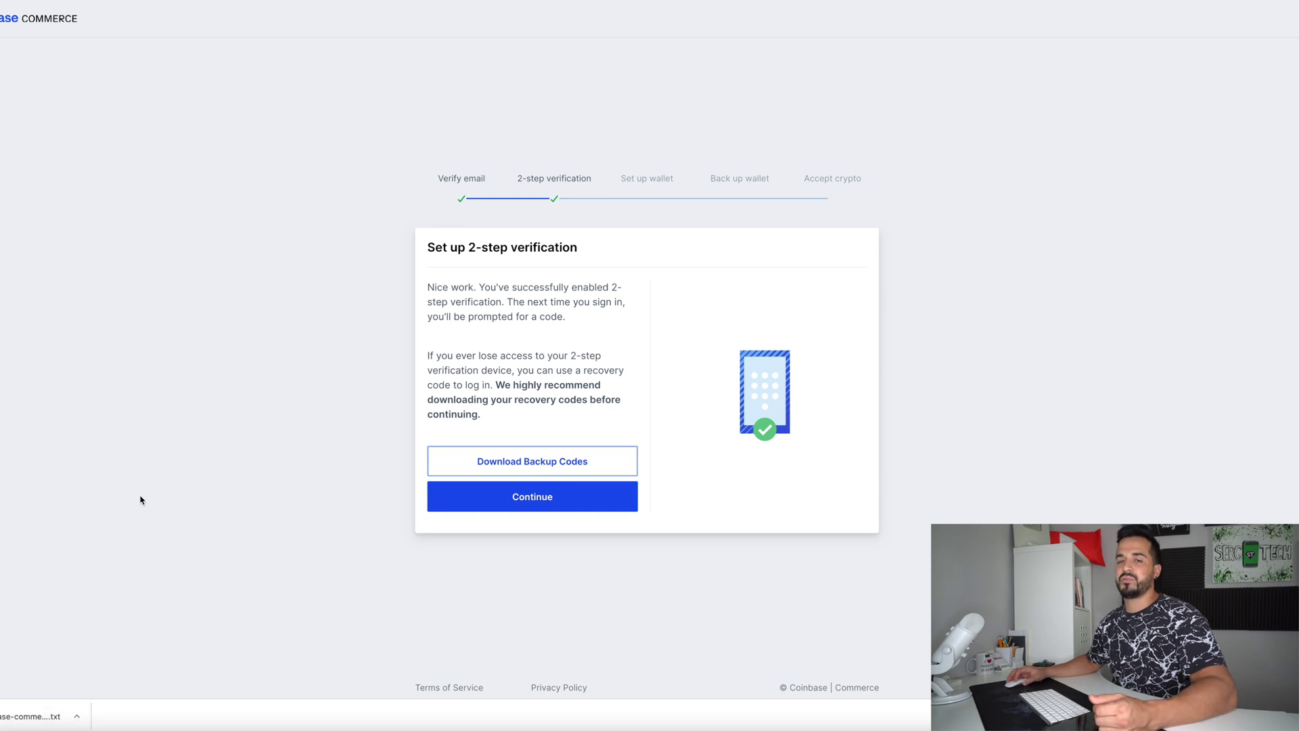
# Go through the crypto wallet setup to the seed phrase step and reveal the seed phrase.
pyautogui.click(539, 499)
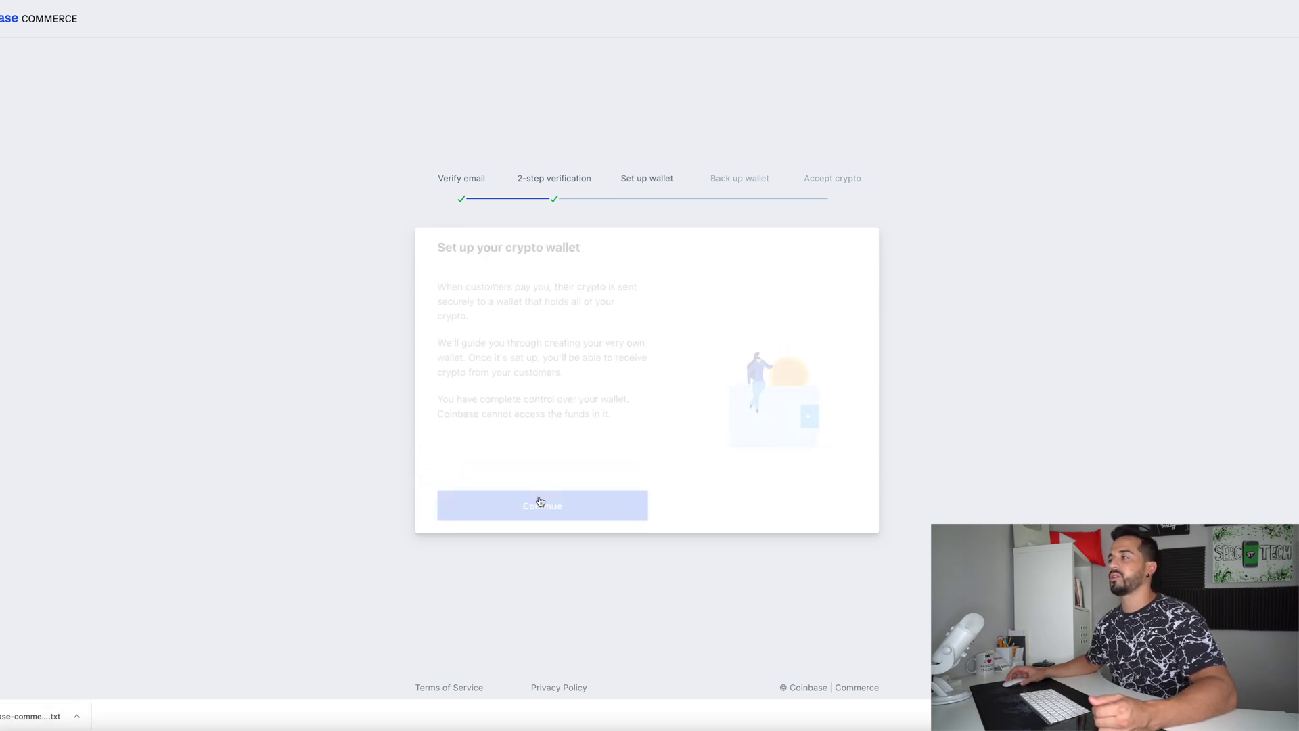
pyautogui.moveTo(425, 282); pyautogui.dragTo(611, 418)
pyautogui.click(611, 419)
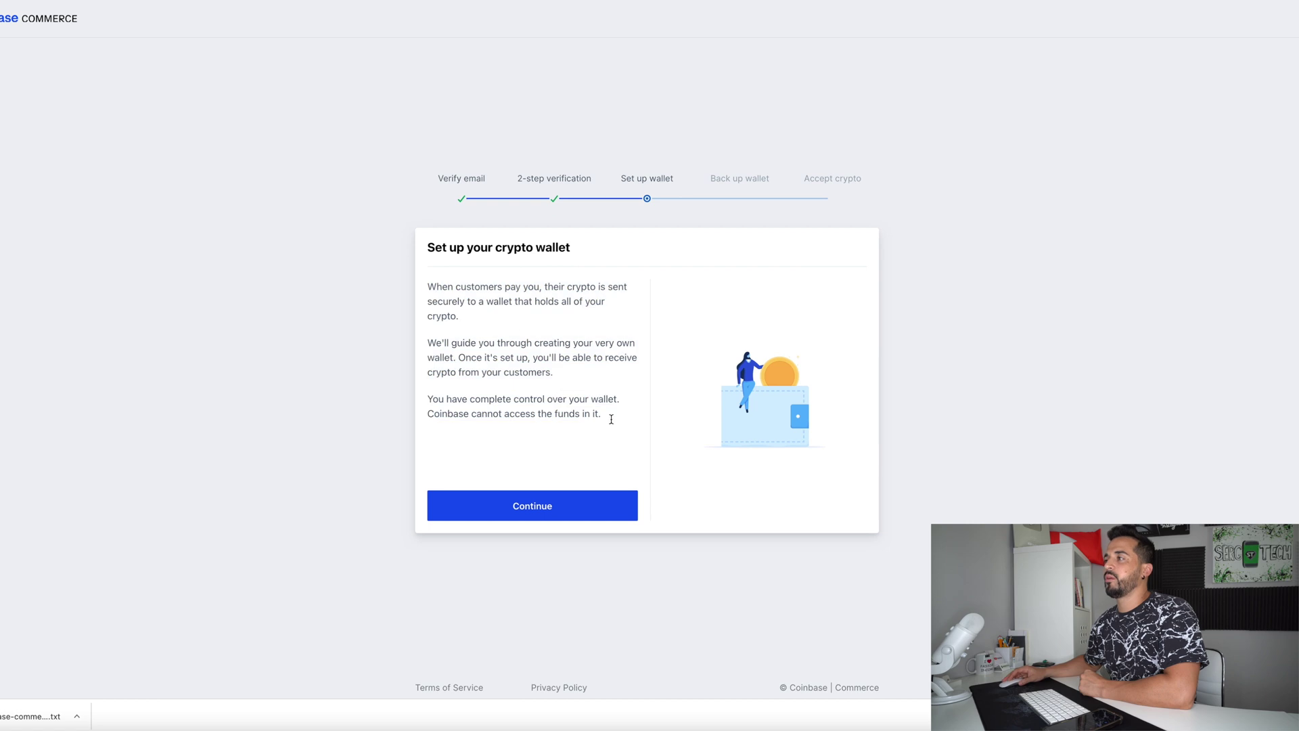
pyautogui.click(541, 514)
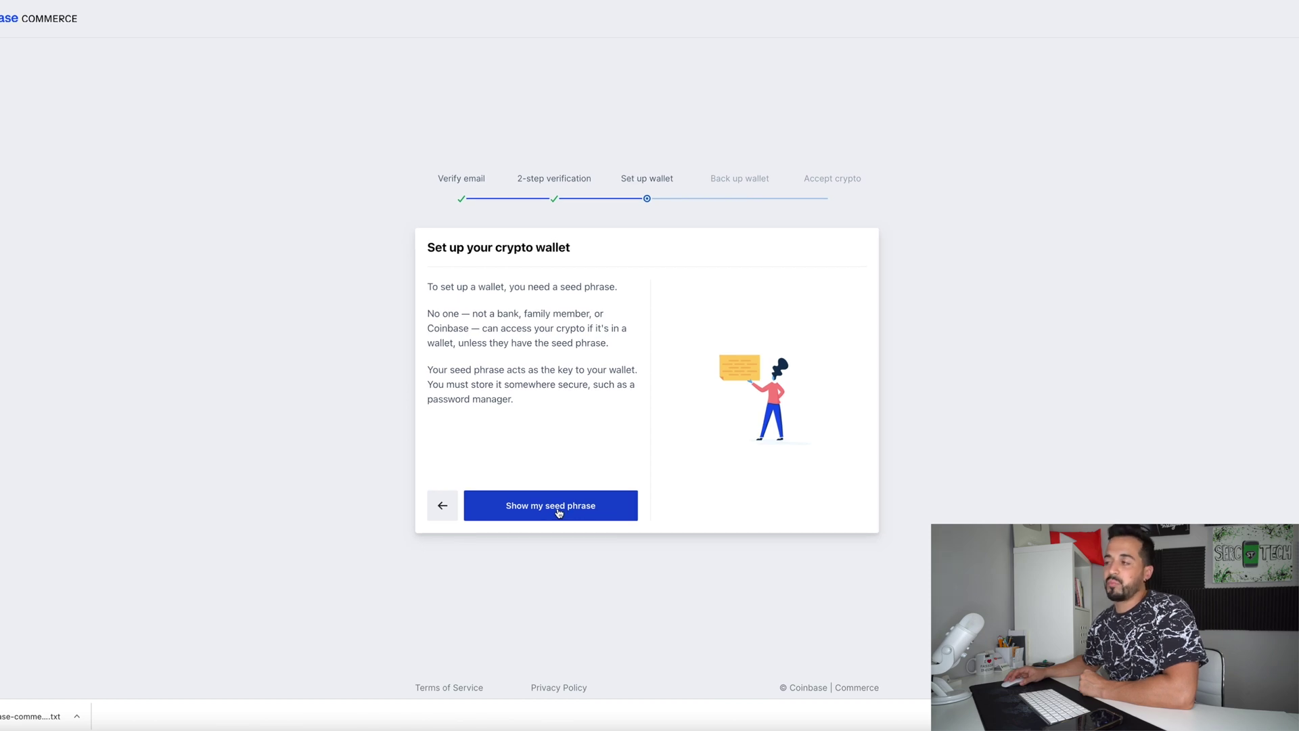
pyautogui.click(558, 512)
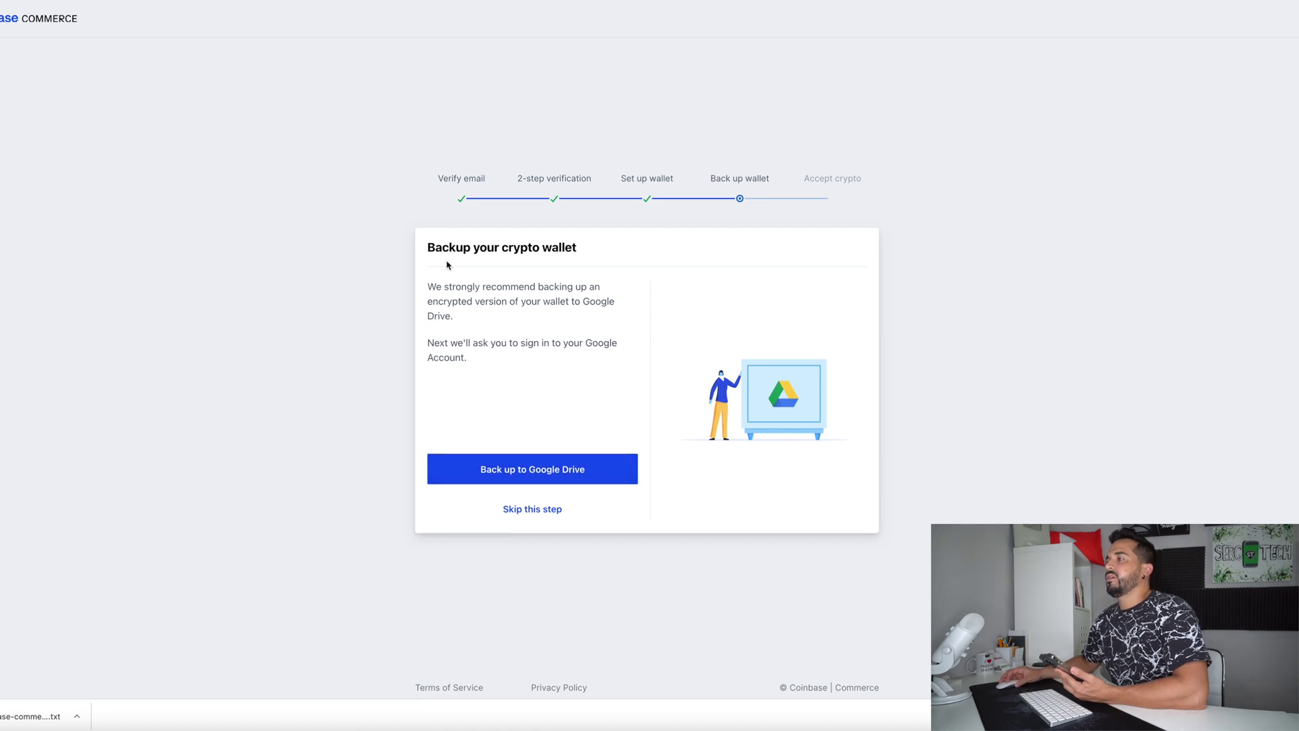
# Skip the Google Drive wallet backup, reach the Coinbase Commerce dashboard, and open a new browser tab.
pyautogui.click(532, 509)
pyautogui.moveTo(426, 313); pyautogui.dragTo(573, 362)
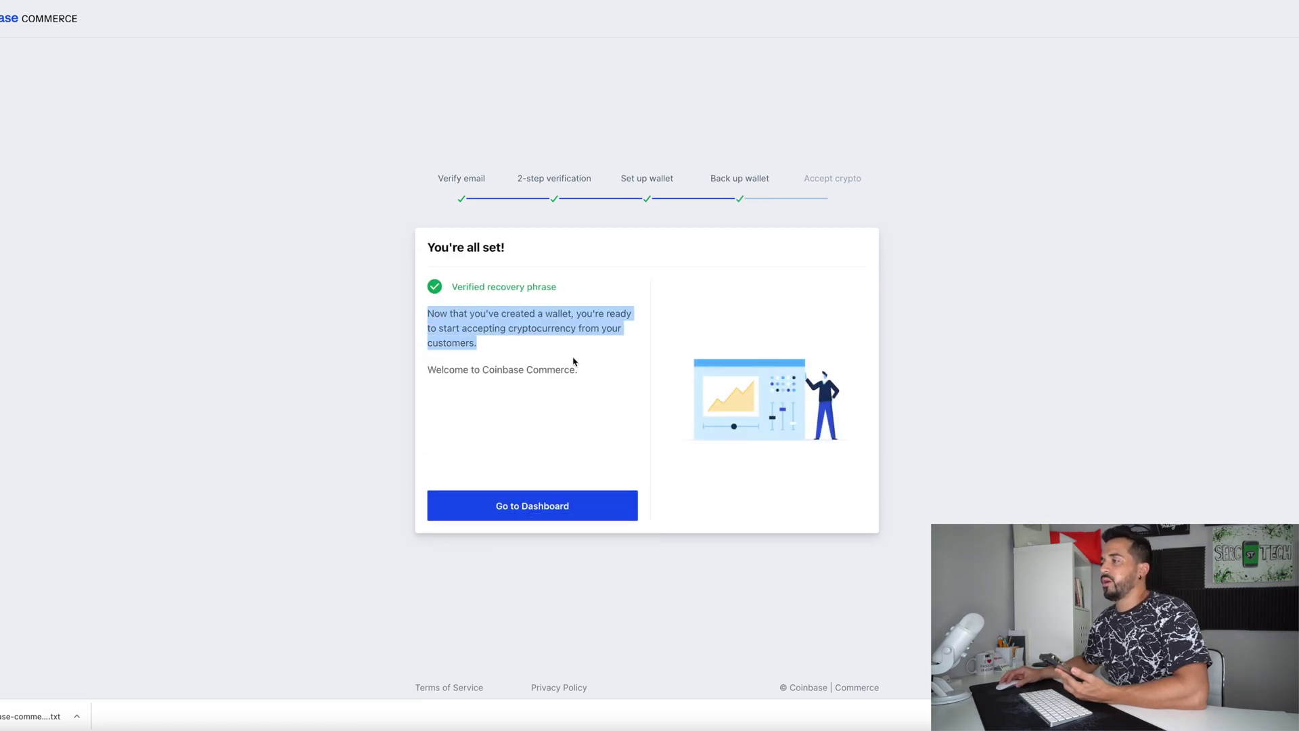
pyautogui.click(584, 377)
pyautogui.moveTo(435, 314); pyautogui.dragTo(568, 357)
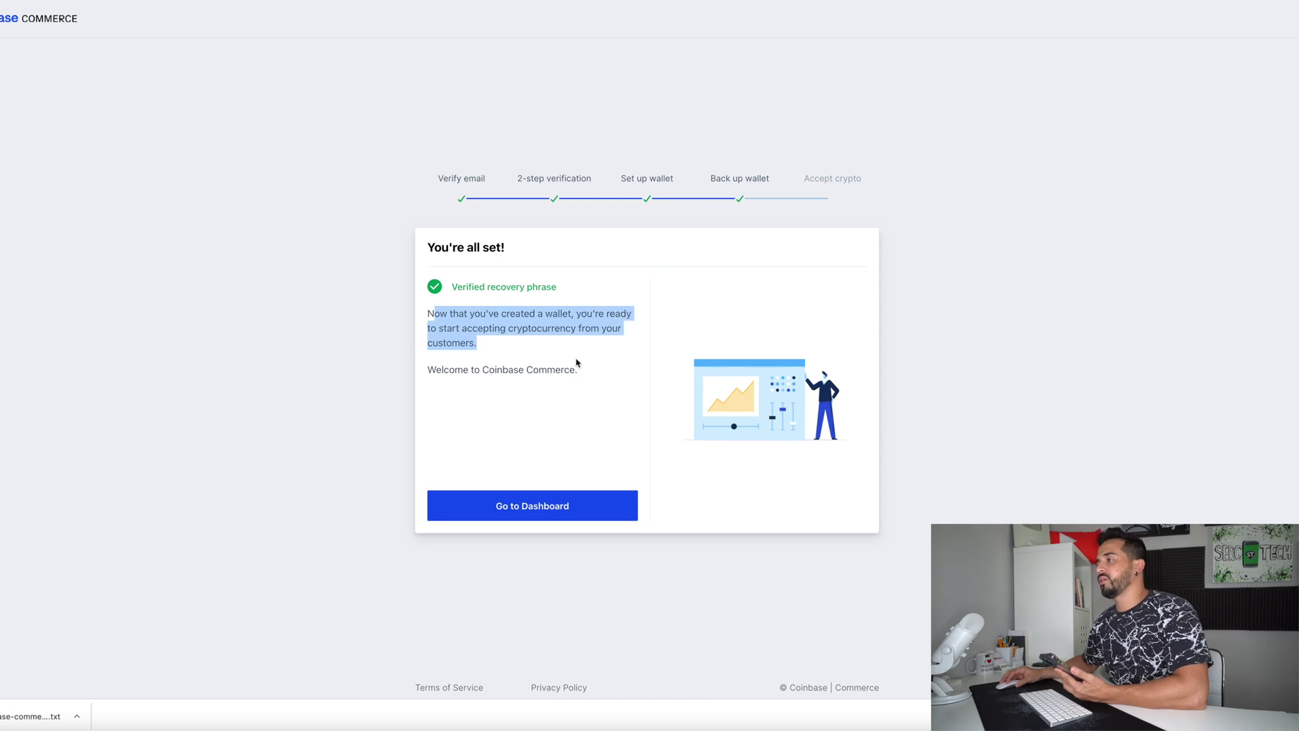
pyautogui.click(536, 508)
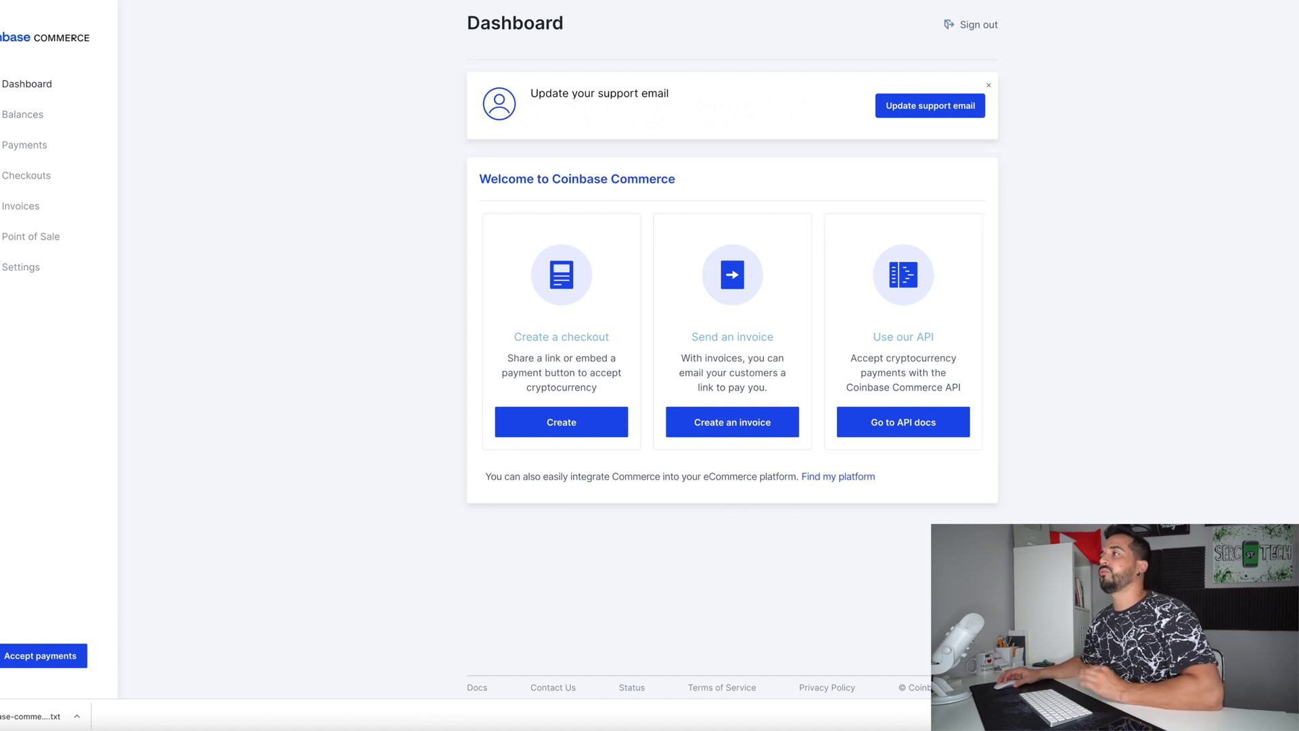
pyautogui.press('super+t')
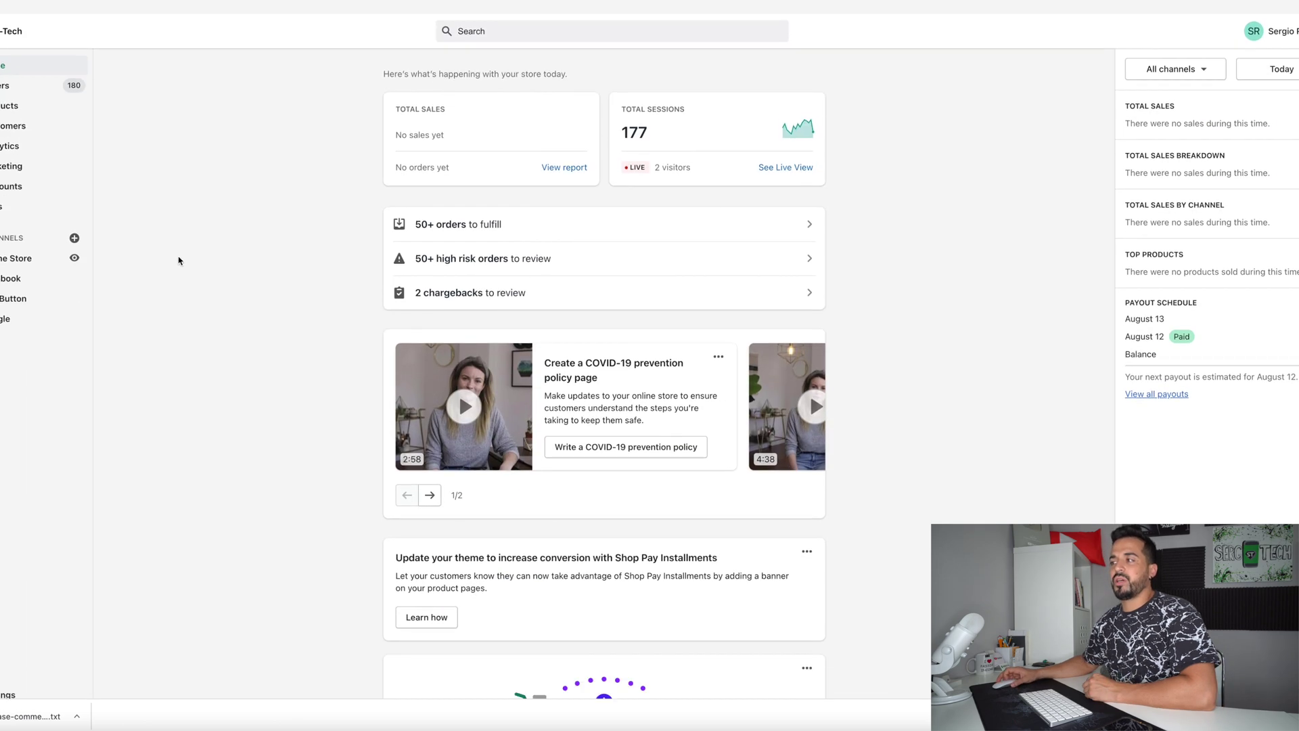
# In Shopify Settings > Payments, open the alternative payment methods provider list.
pyautogui.scroll(-5, 183, 261)
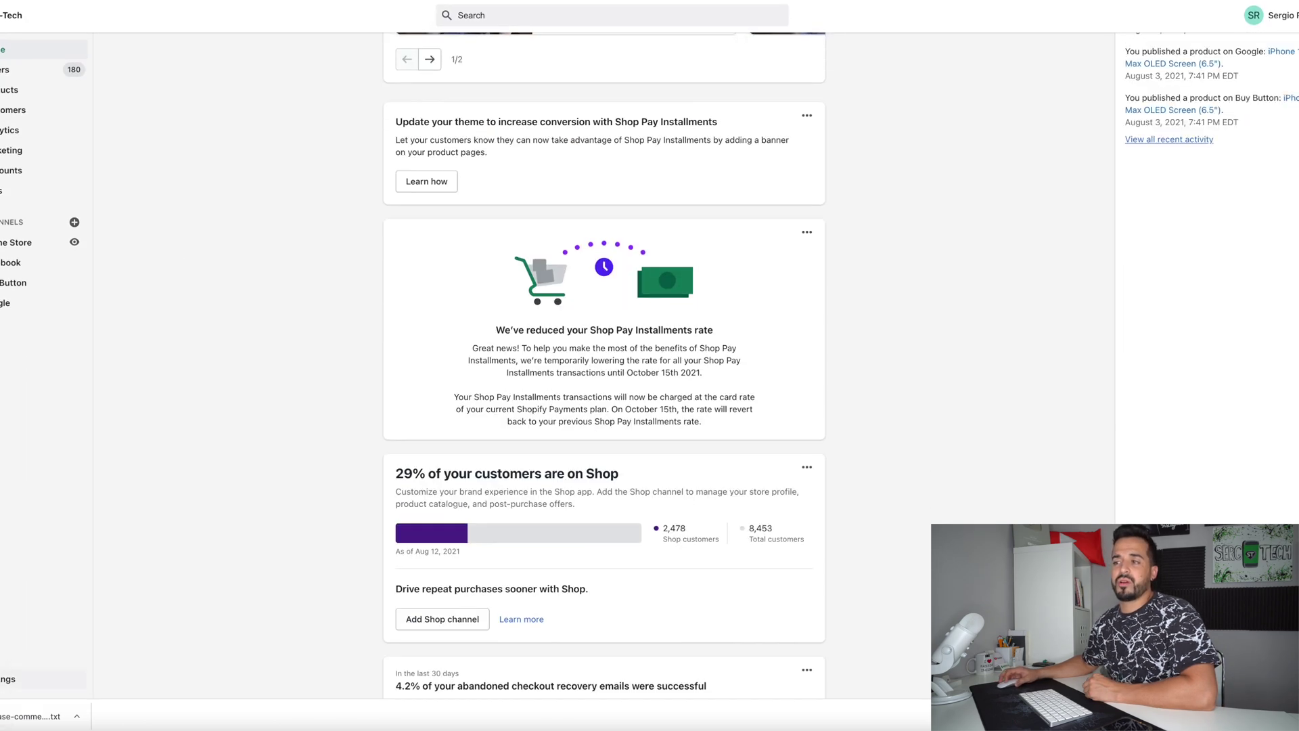
pyautogui.click(8, 679)
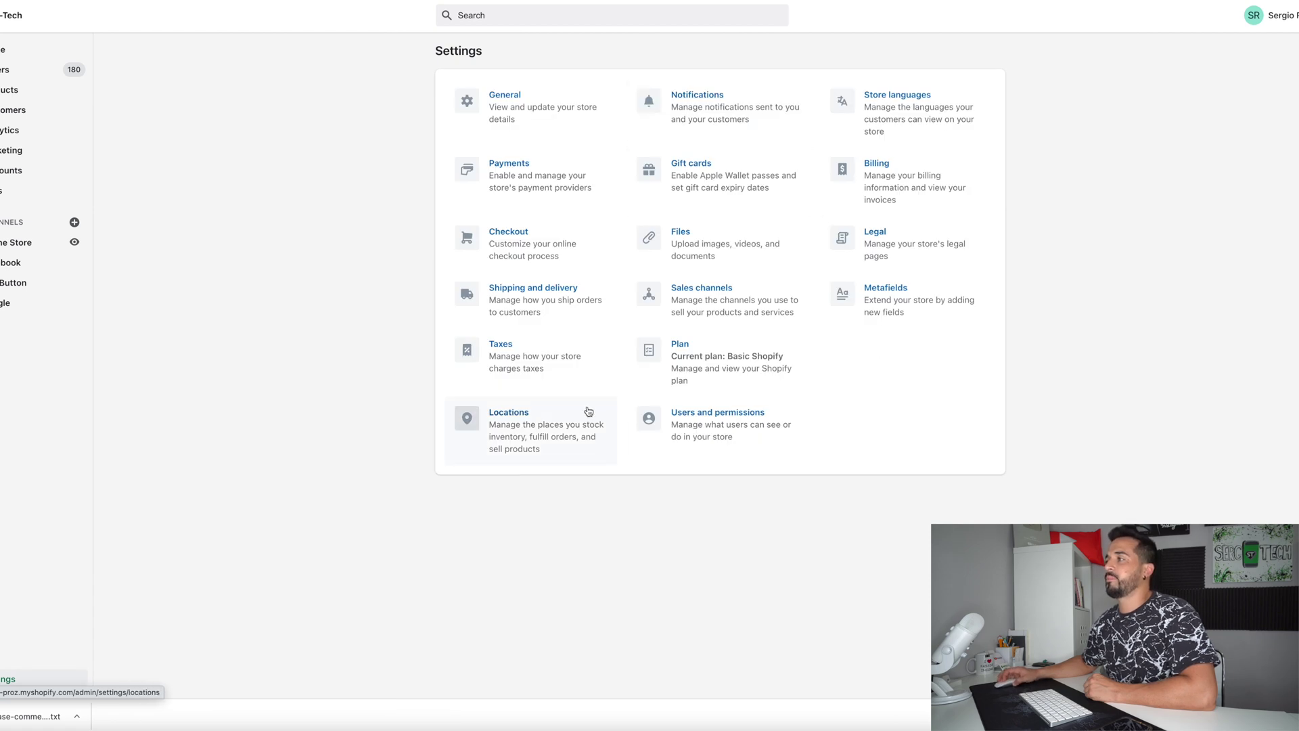
pyautogui.click(508, 169)
pyautogui.scroll(-5, 1063, 333)
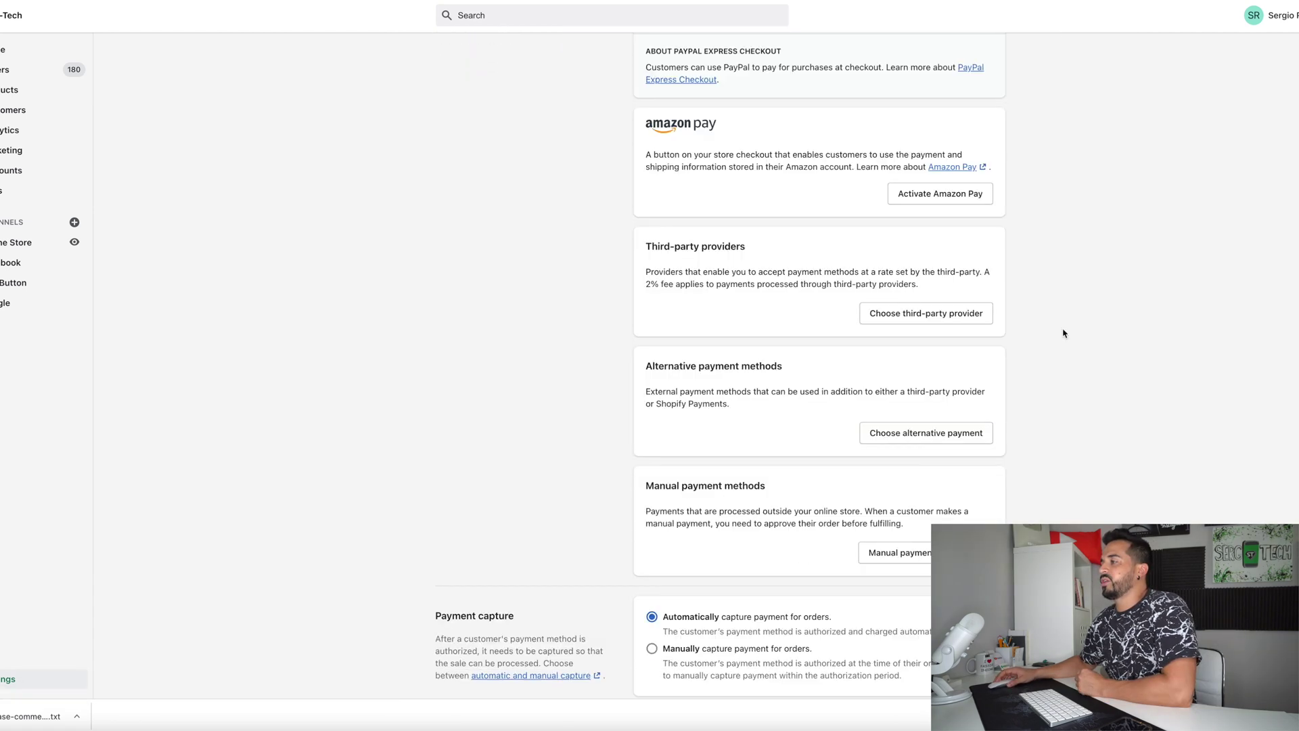
pyautogui.moveTo(649, 364); pyautogui.dragTo(778, 378)
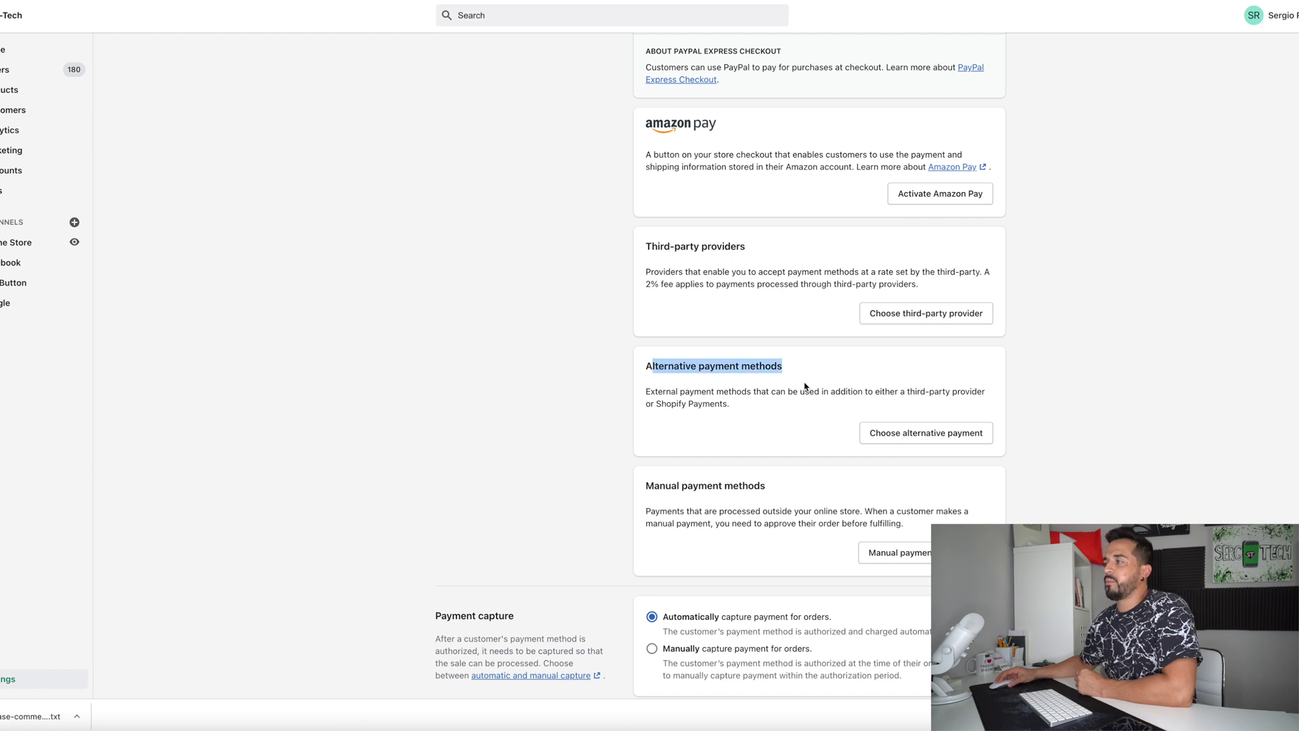
pyautogui.click(805, 386)
pyautogui.click(922, 433)
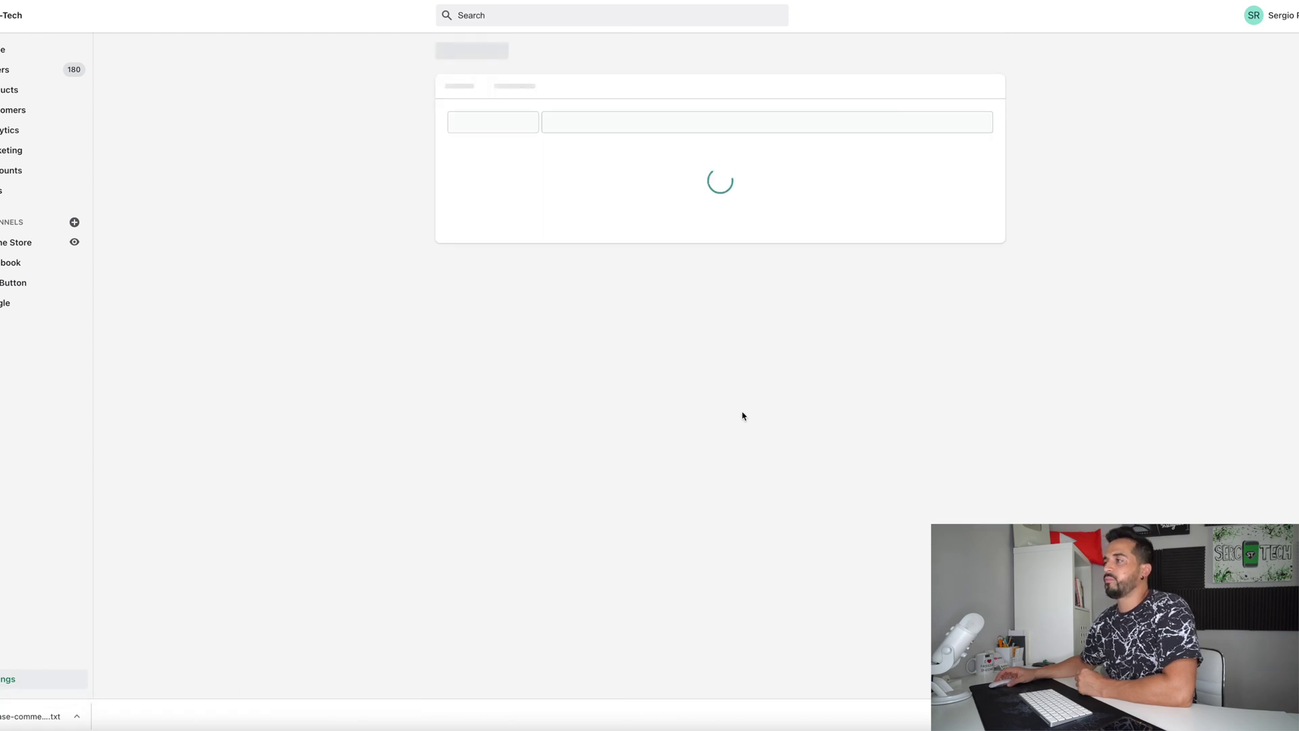
# Filter providers for 'coinbas', open the Coinbase Commerce setup form, then switch to the Coinbase Commerce dashboard tab.
pyautogui.click(503, 94)
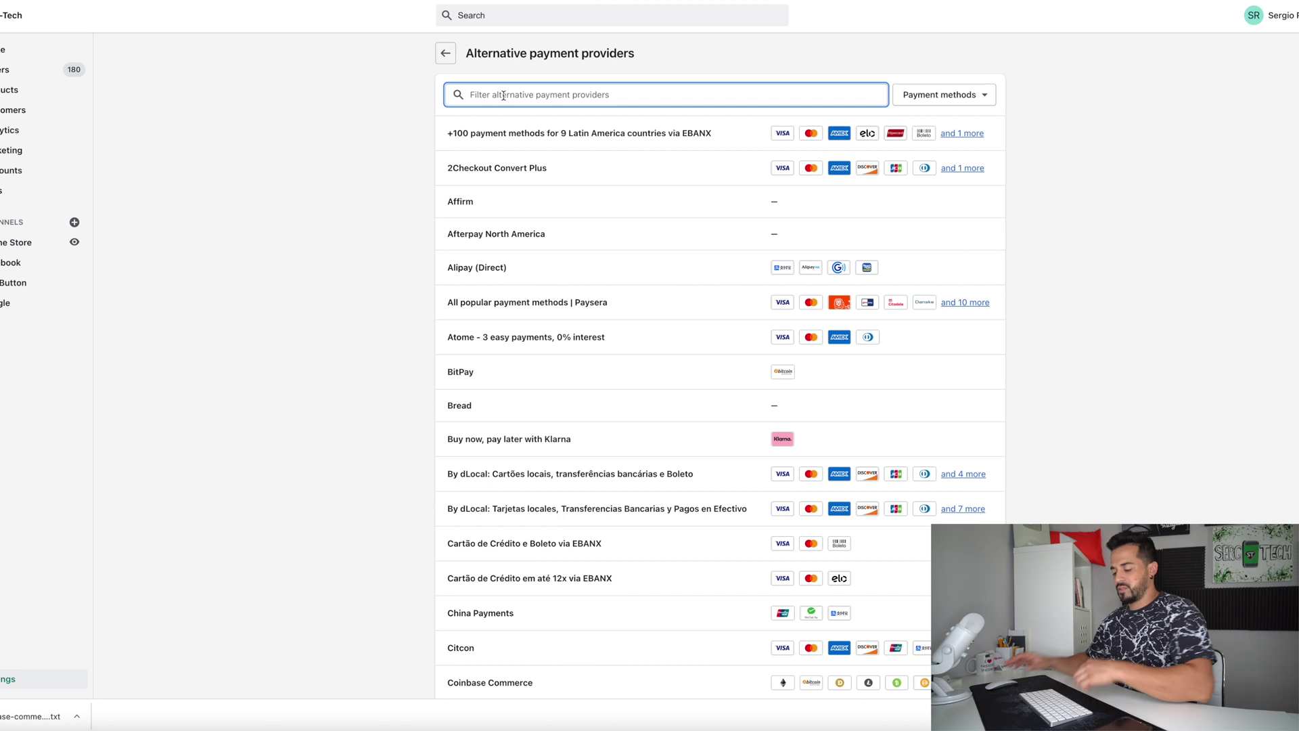
pyautogui.write('coinbase')
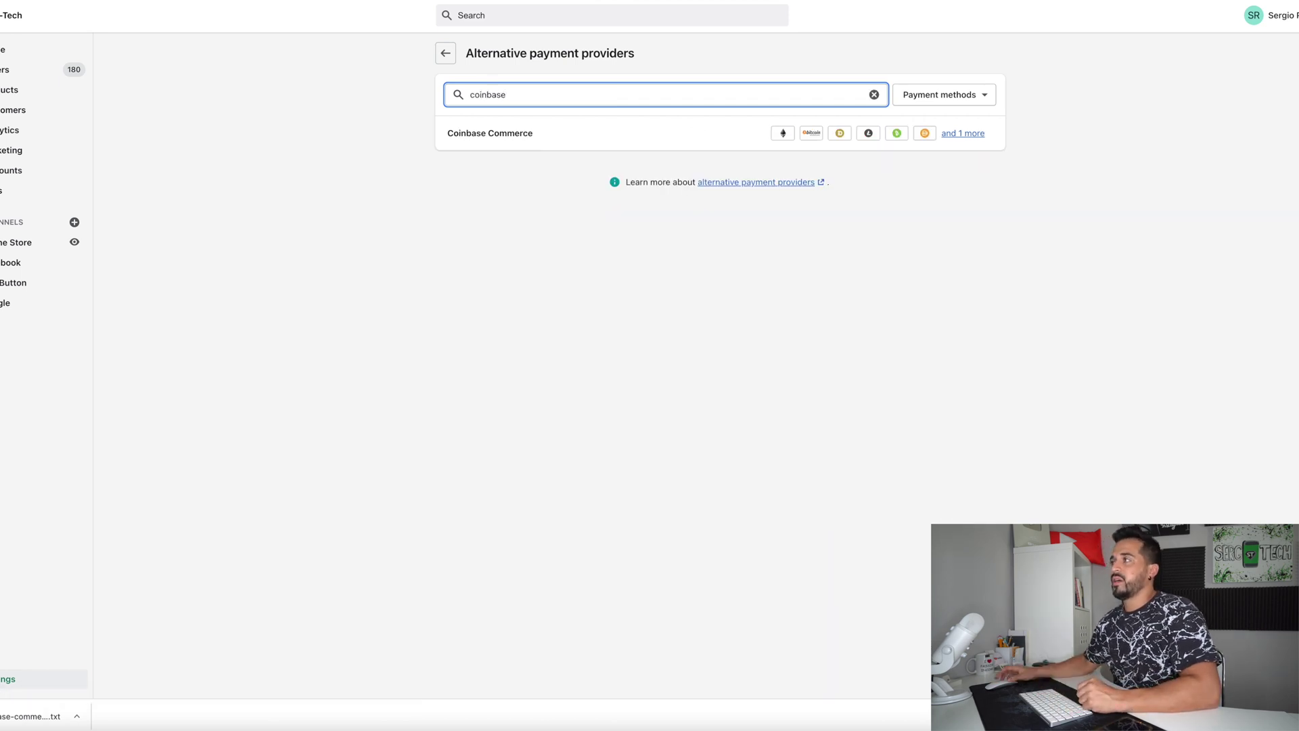
pyautogui.click(516, 140)
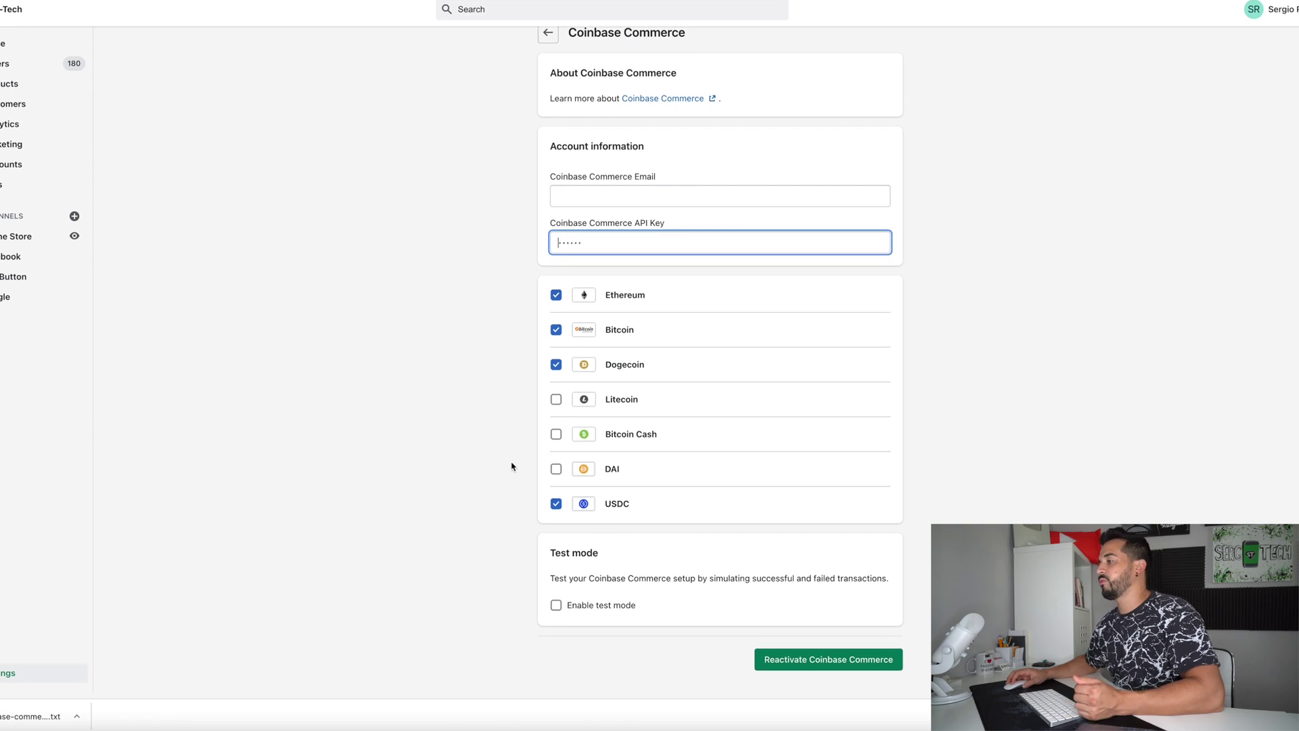
pyautogui.hotkey('shift', 'Tab')
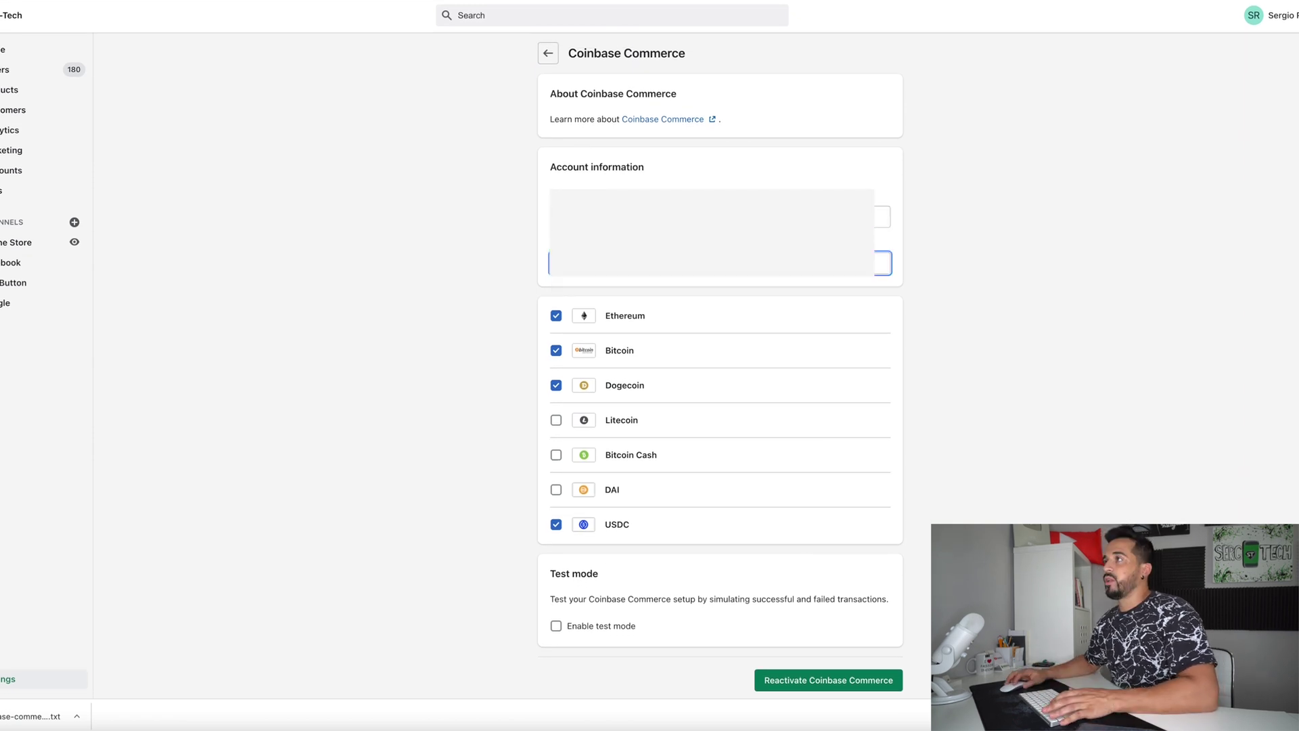
pyautogui.scroll(-1, 720, 365)
pyautogui.hotkey('ctrl', 'Tab')
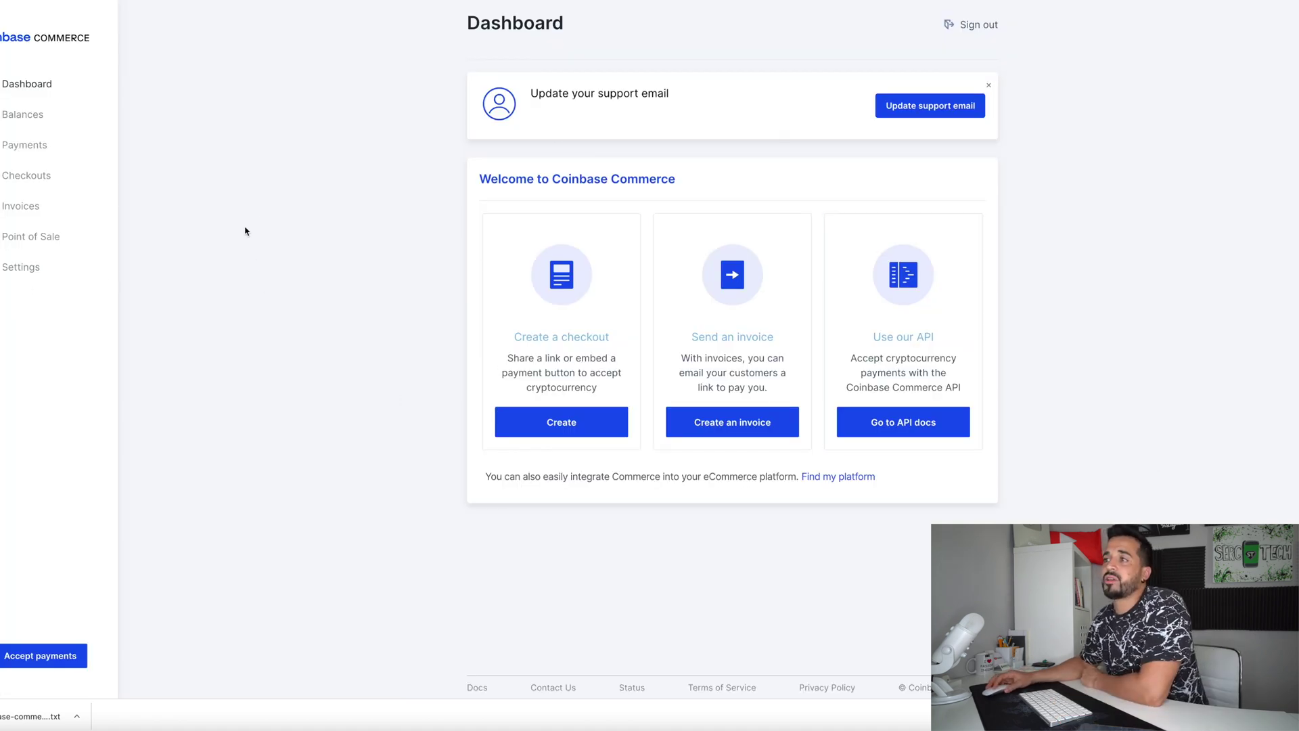
# Create a new API key in Coinbase Commerce Settings and copy it to the clipboard.
pyautogui.click(16, 268)
pyautogui.scroll(-15, 389, 265)
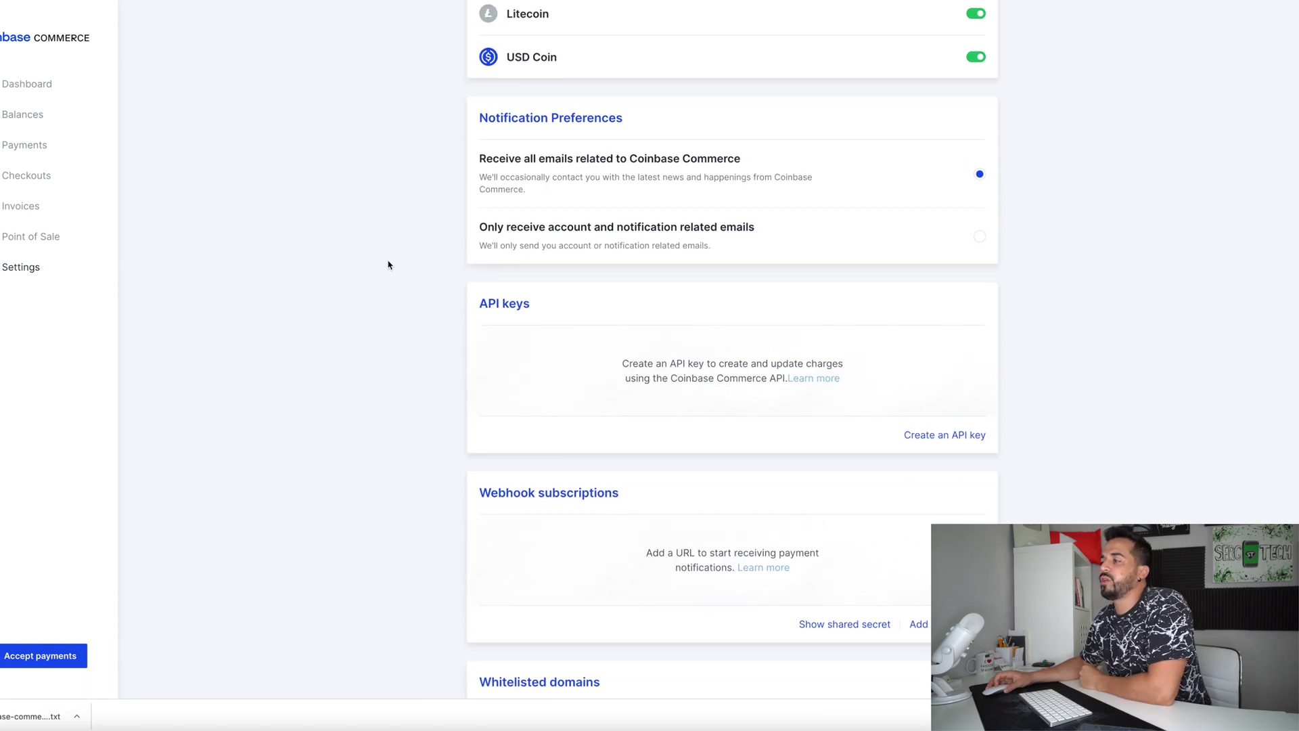
pyautogui.scroll(5, 389, 264)
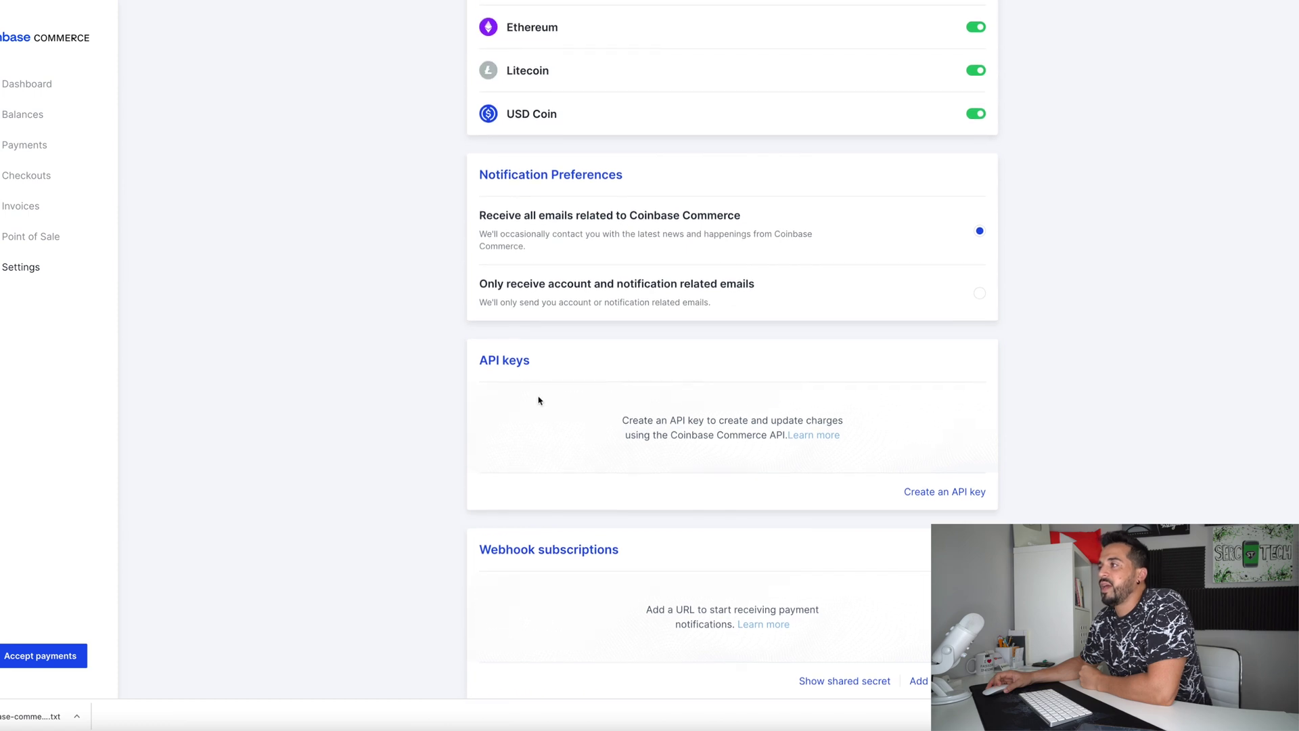
pyautogui.click(576, 377)
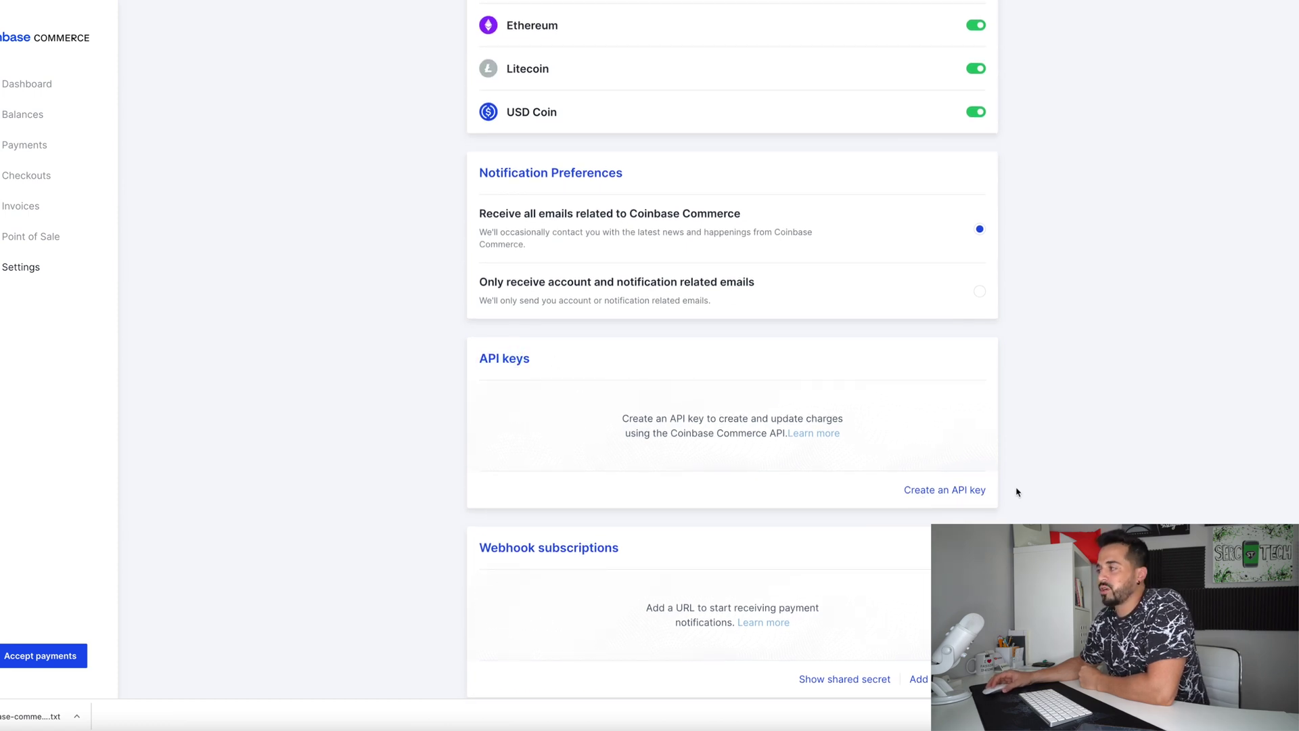
pyautogui.click(943, 494)
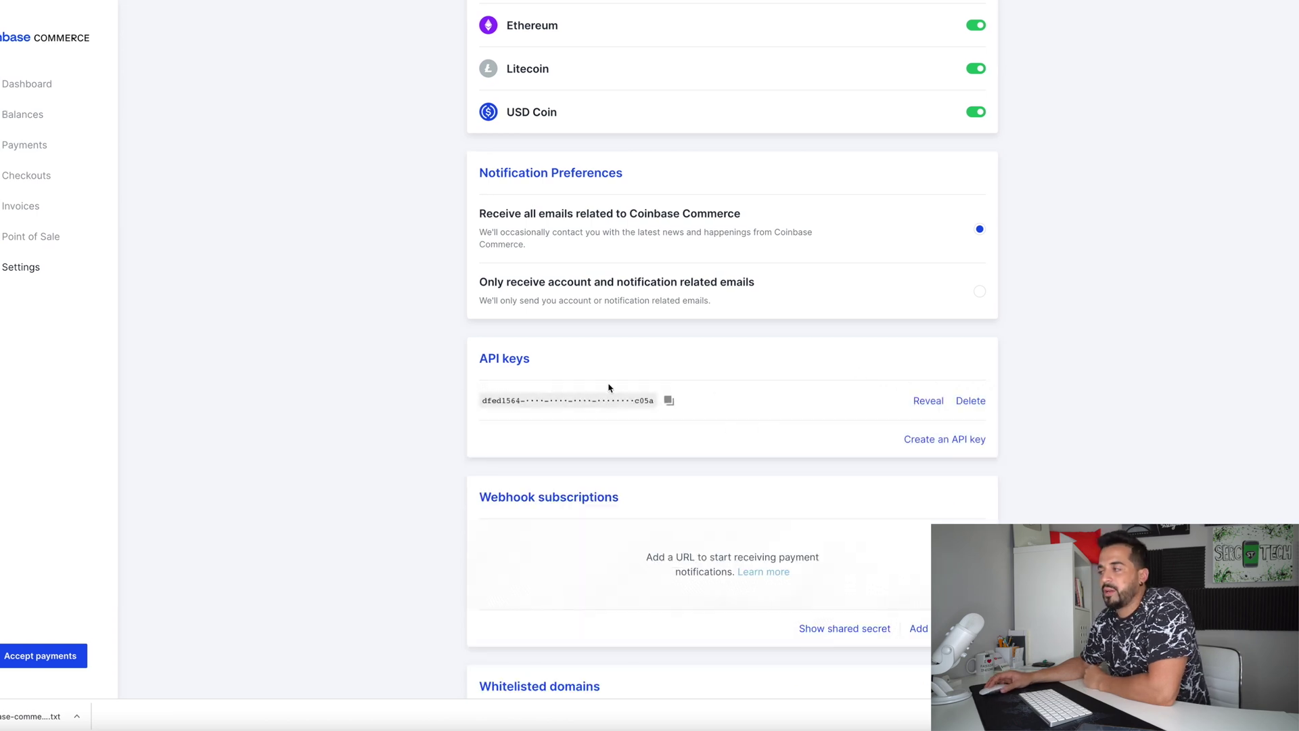
pyautogui.click(669, 401)
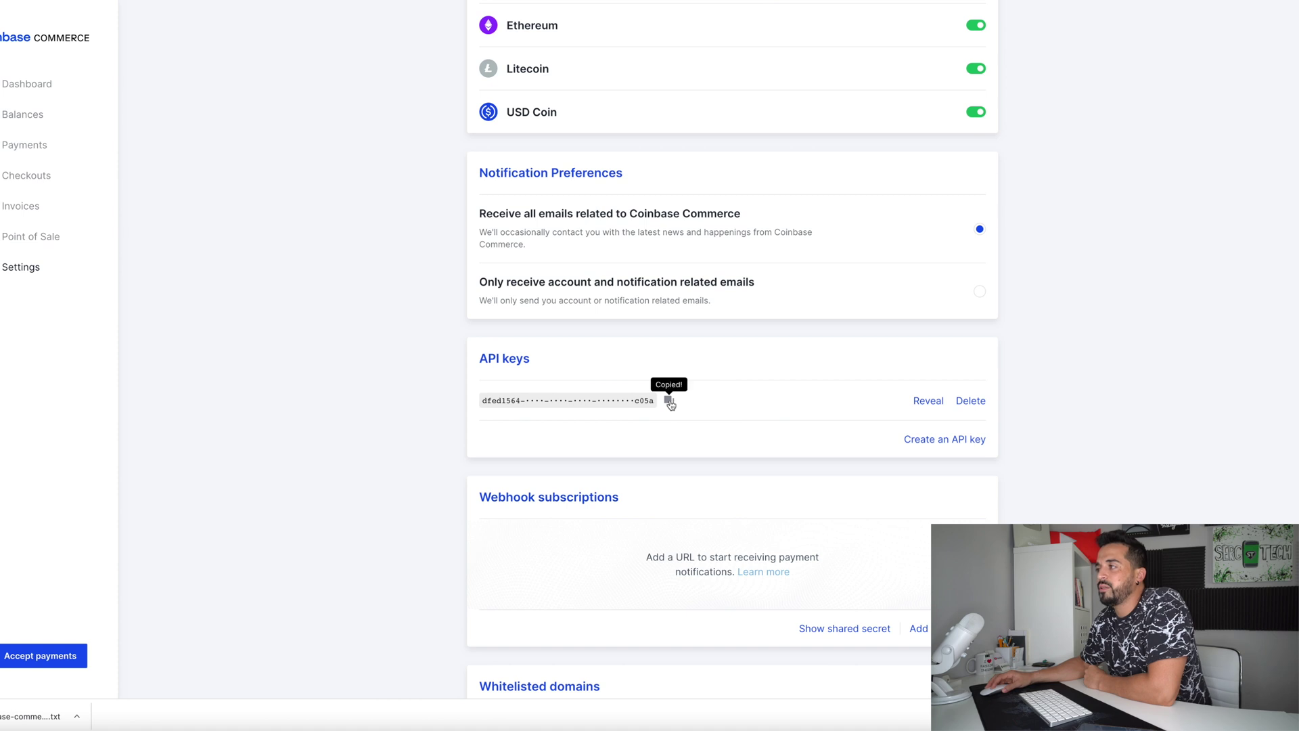
# Paste the copied API key into the API Key field of Shopify's Coinbase Commerce form.
pyautogui.hotkey('ctrl', 'Tab')
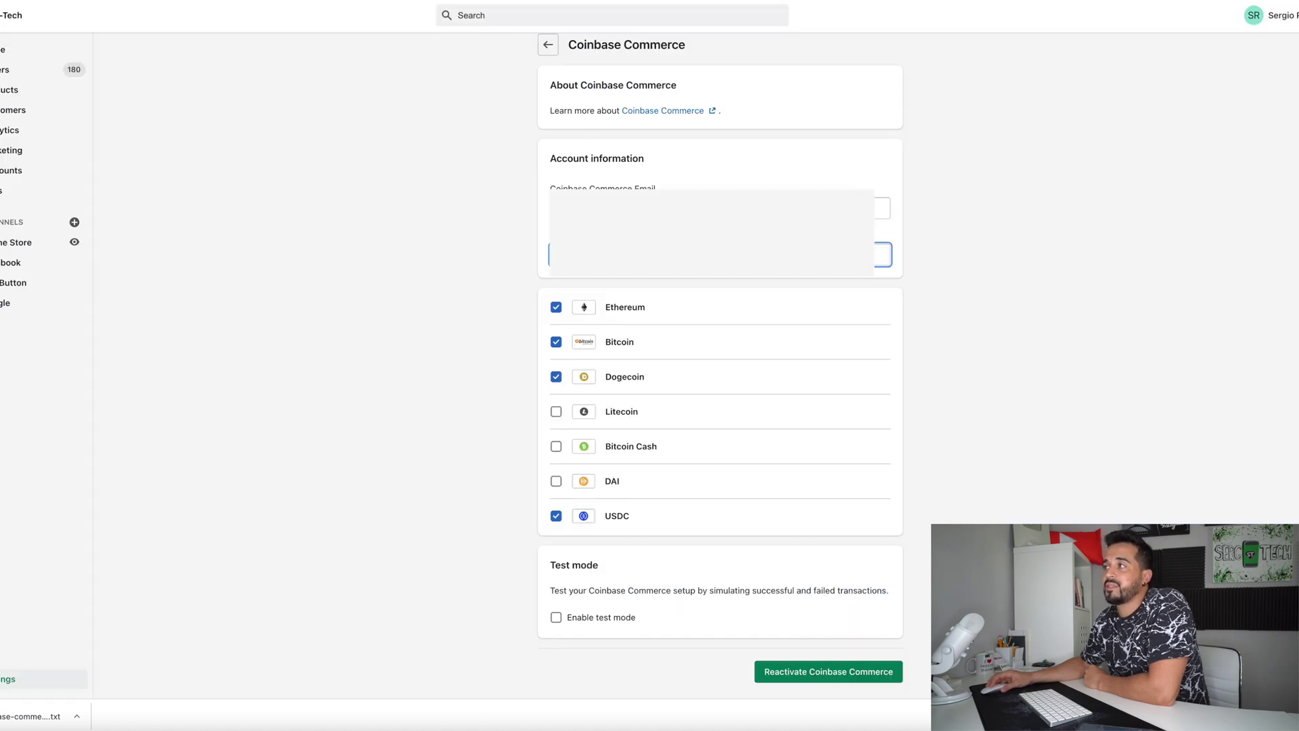
pyautogui.rightClick(565, 253)
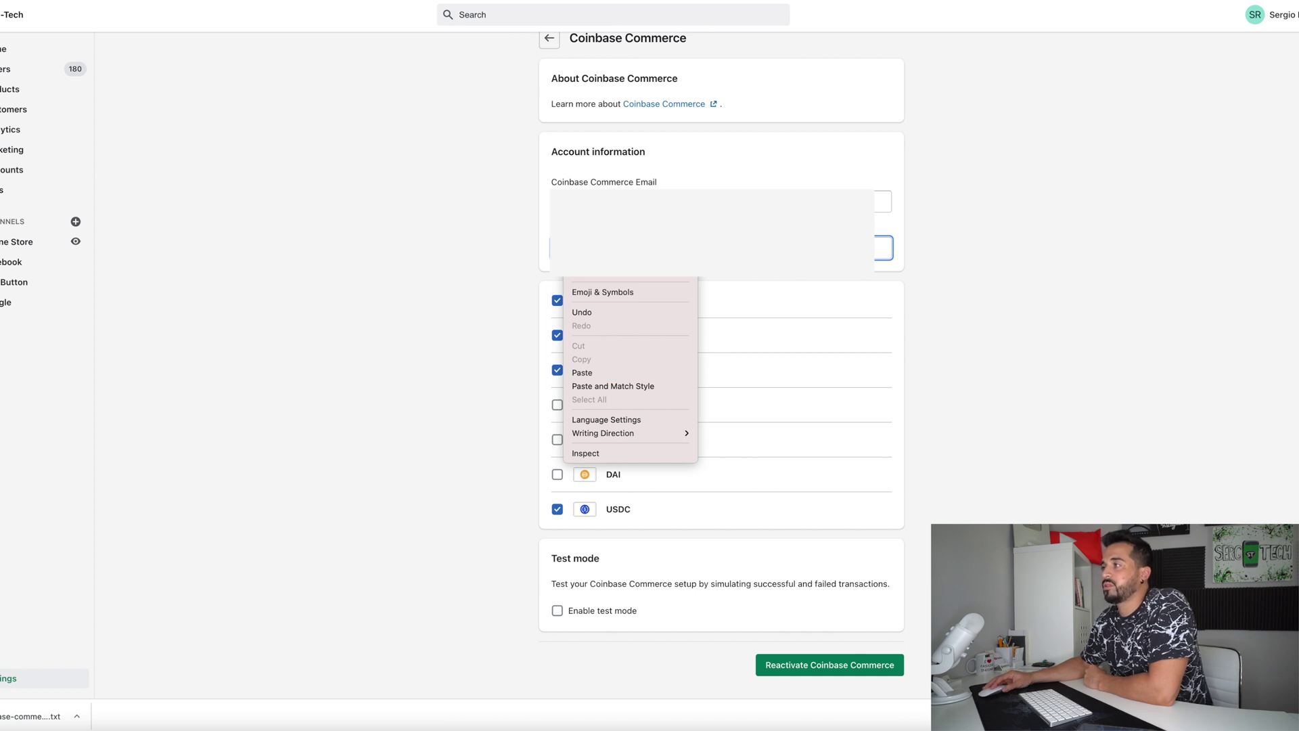
pyautogui.click(586, 373)
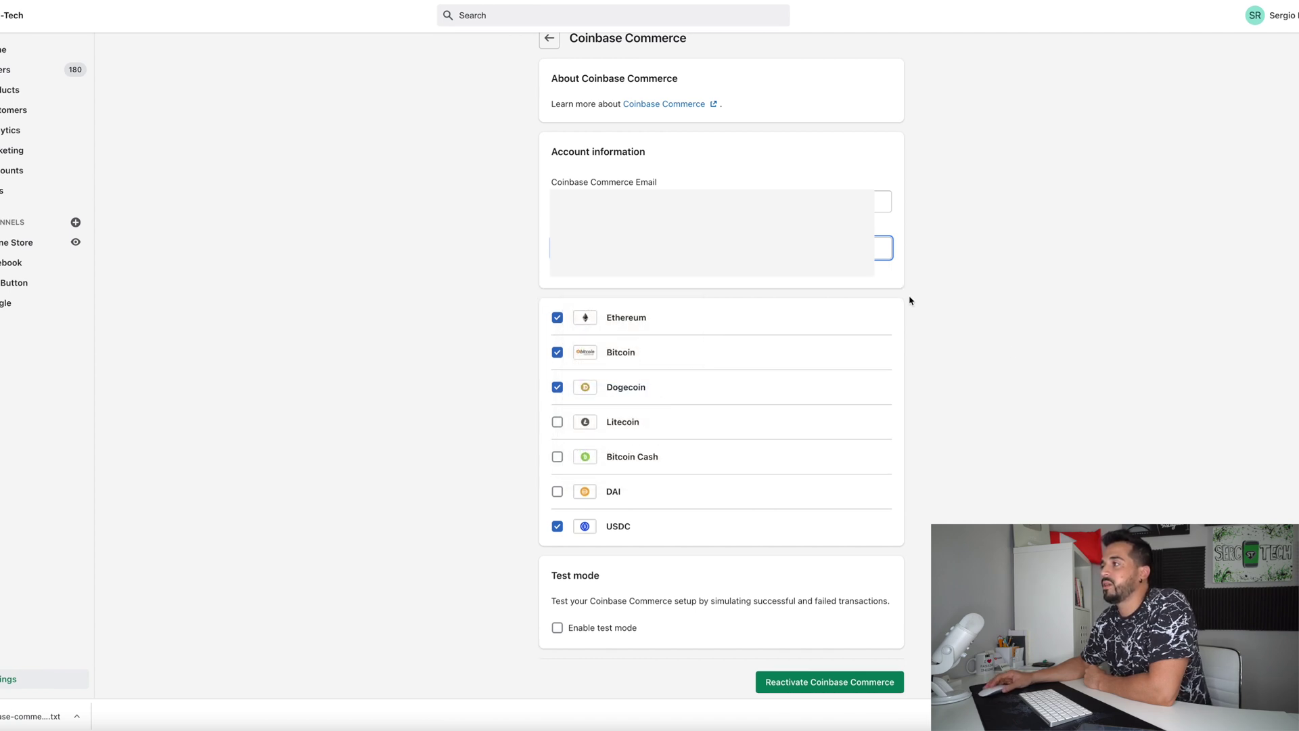
pyautogui.click(987, 462)
pyautogui.scroll(-1, 987, 463)
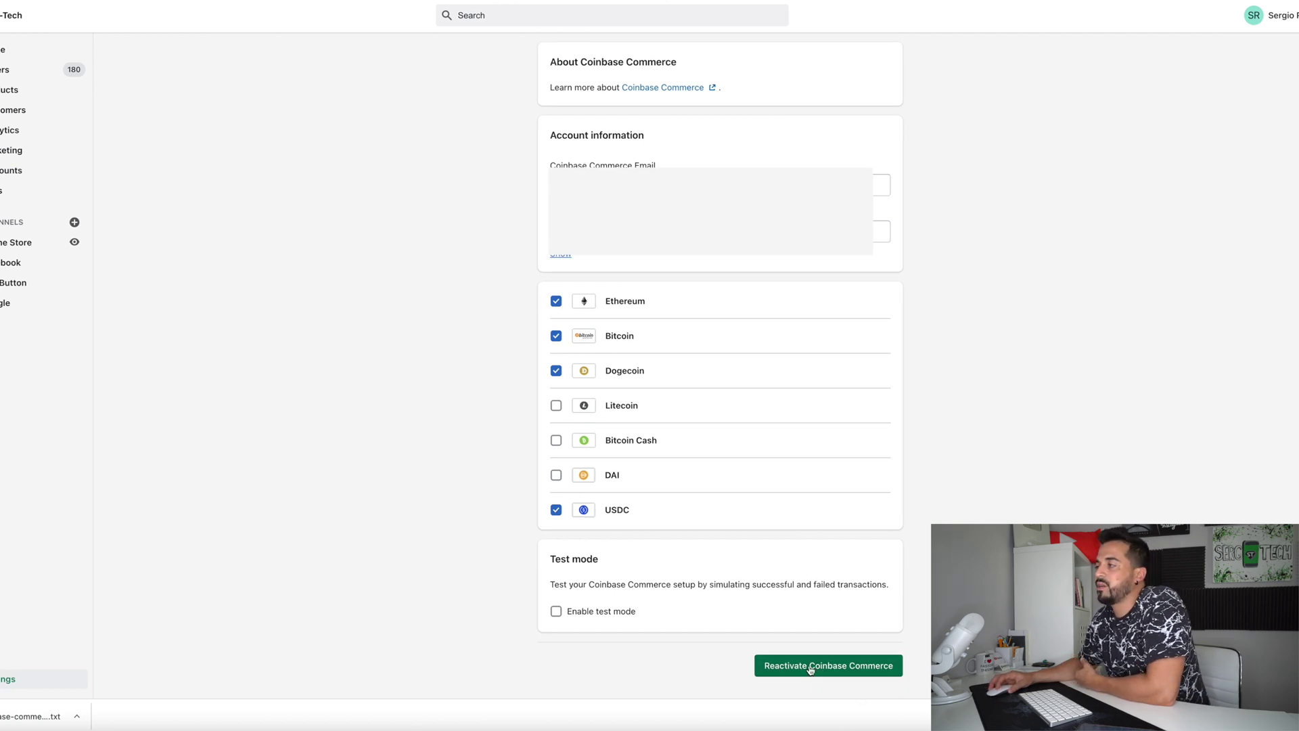
# Reactivate Coinbase Commerce in Shopify and confirm its status shows as active.
pyautogui.click(810, 666)
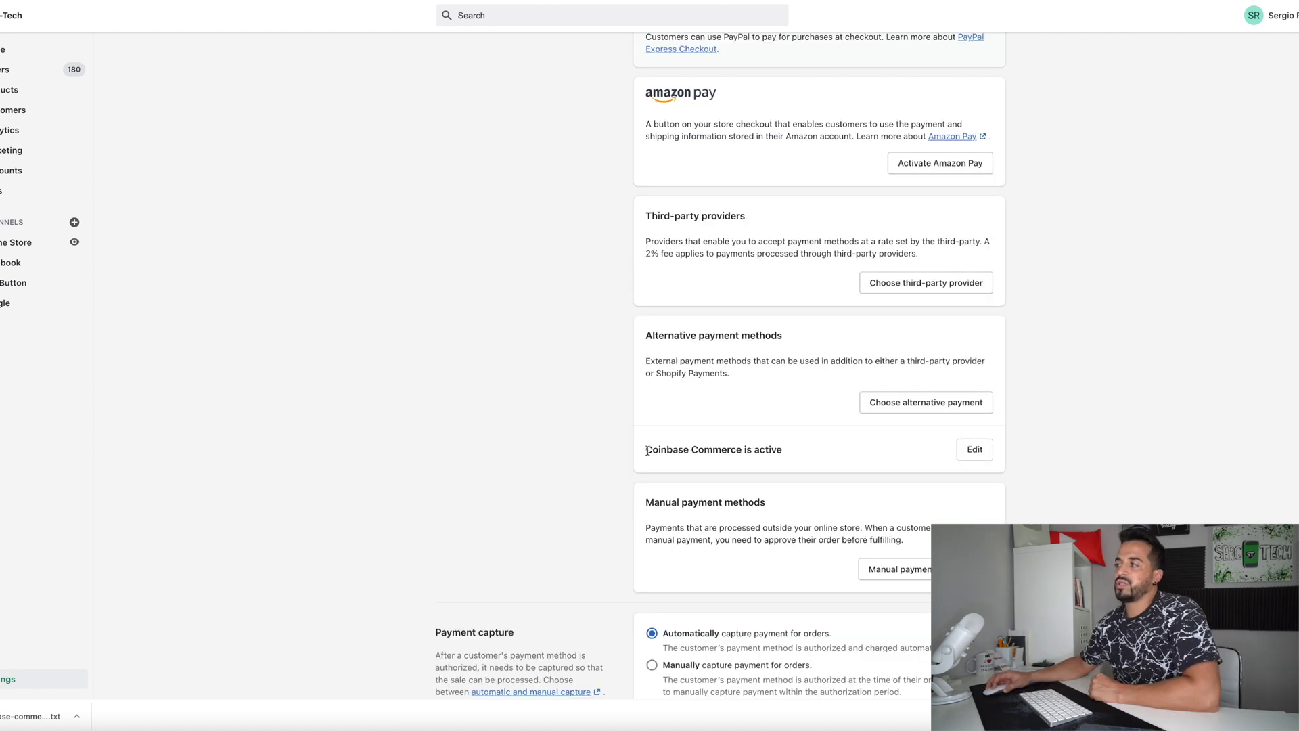
pyautogui.moveTo(647, 450); pyautogui.dragTo(790, 454)
pyautogui.click(761, 445)
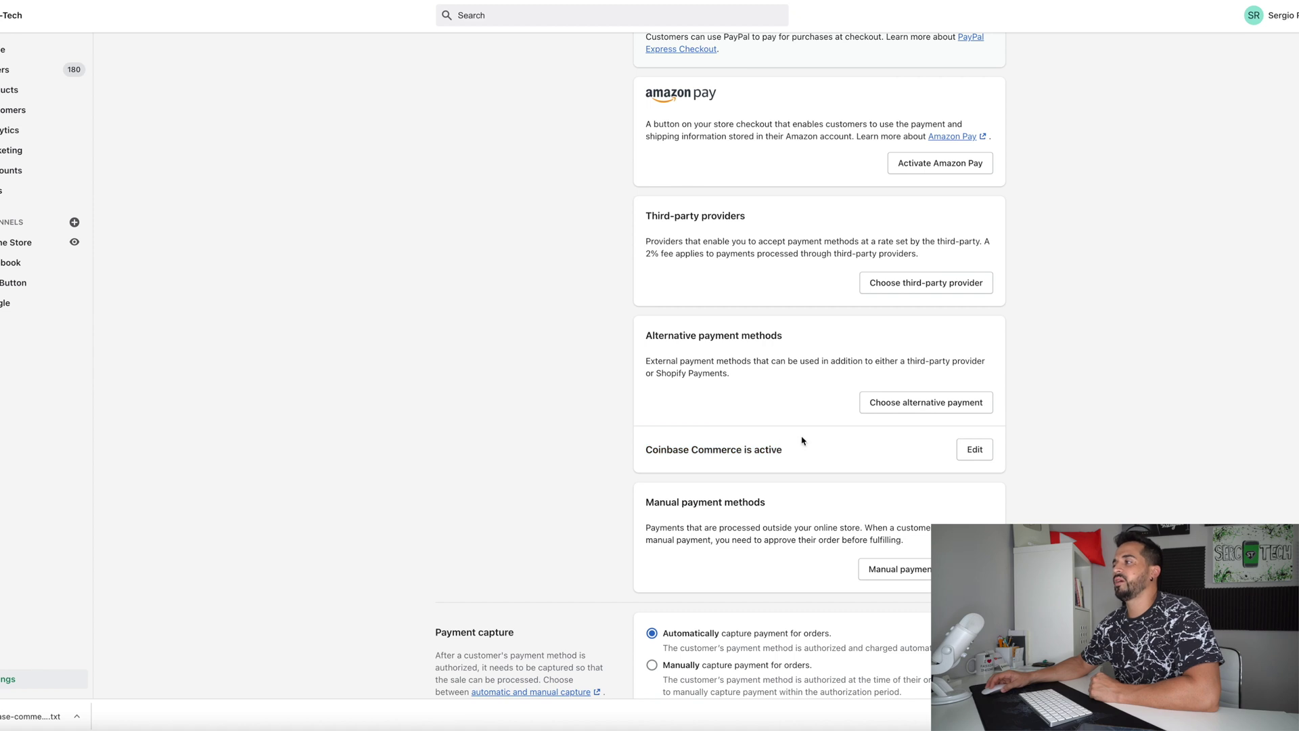
pyautogui.scroll(7, 801, 440)
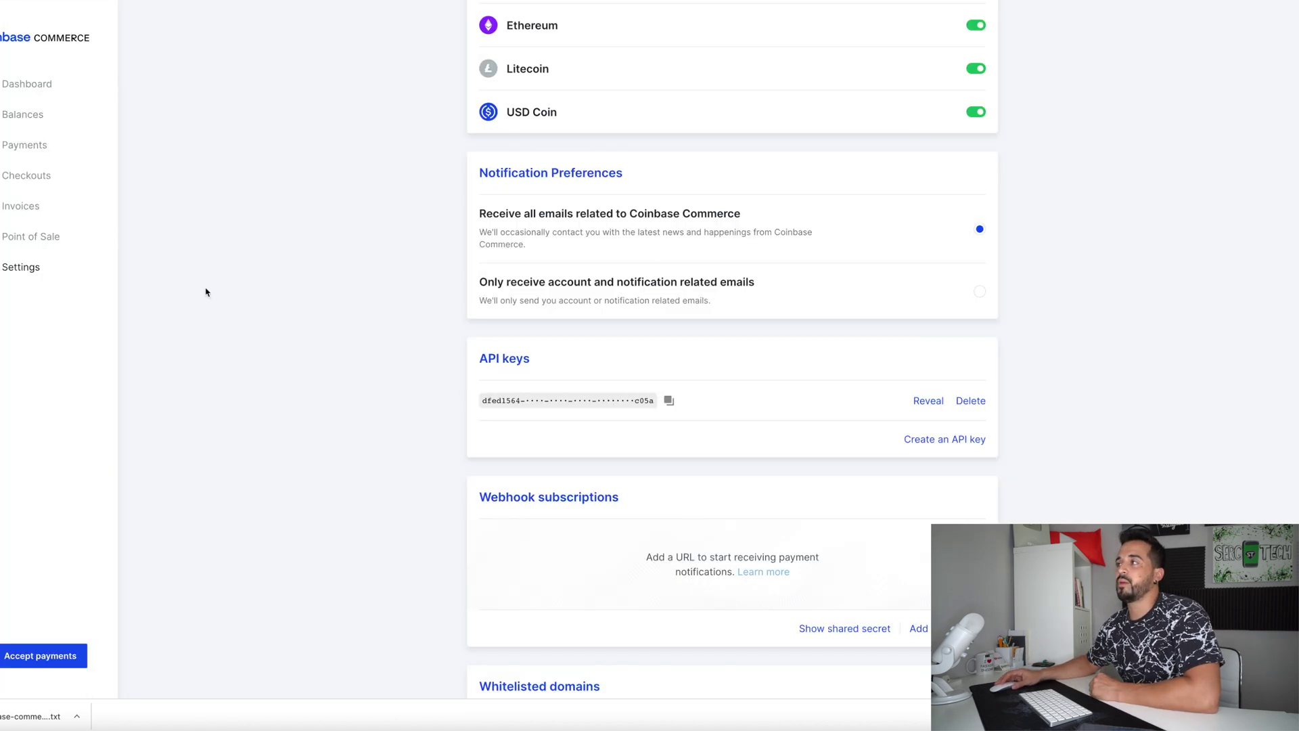
pyautogui.scroll(15, 298, 284)
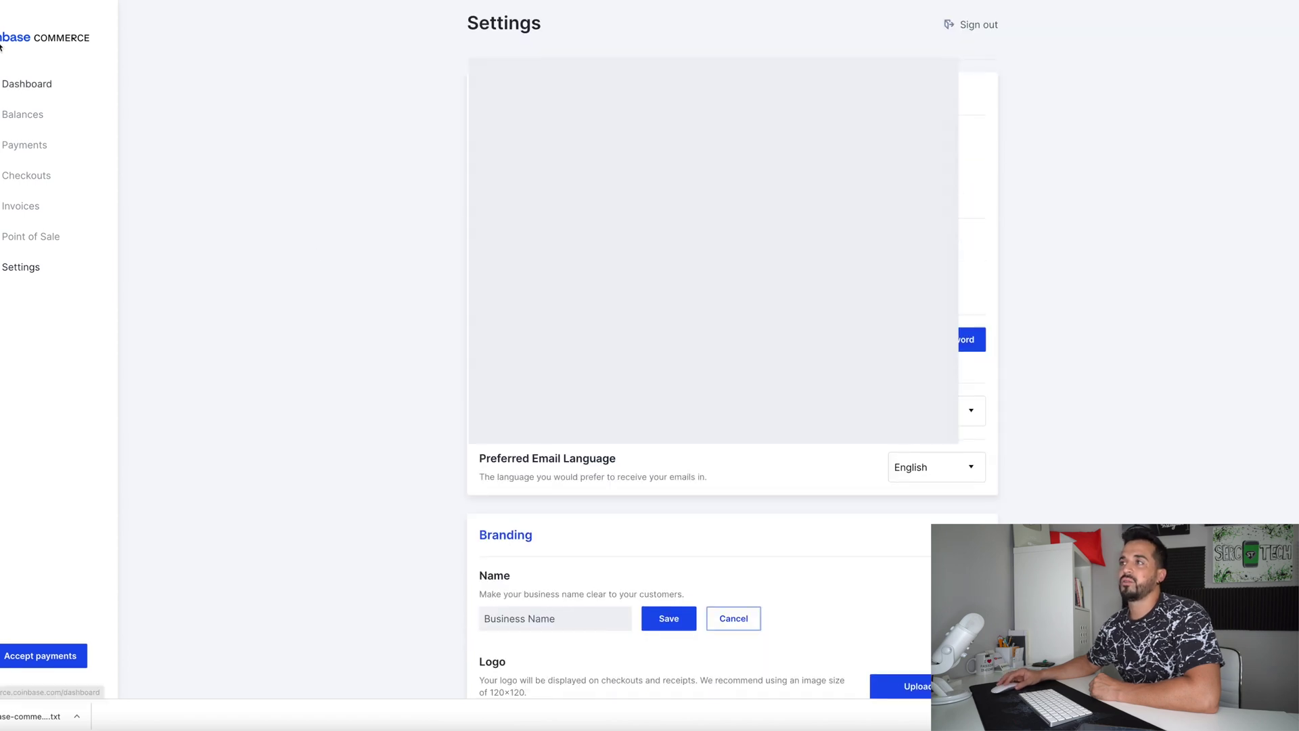
# Check balances on the Coinbase Commerce dashboard, then view Payments showing no payments received.
pyautogui.click(27, 84)
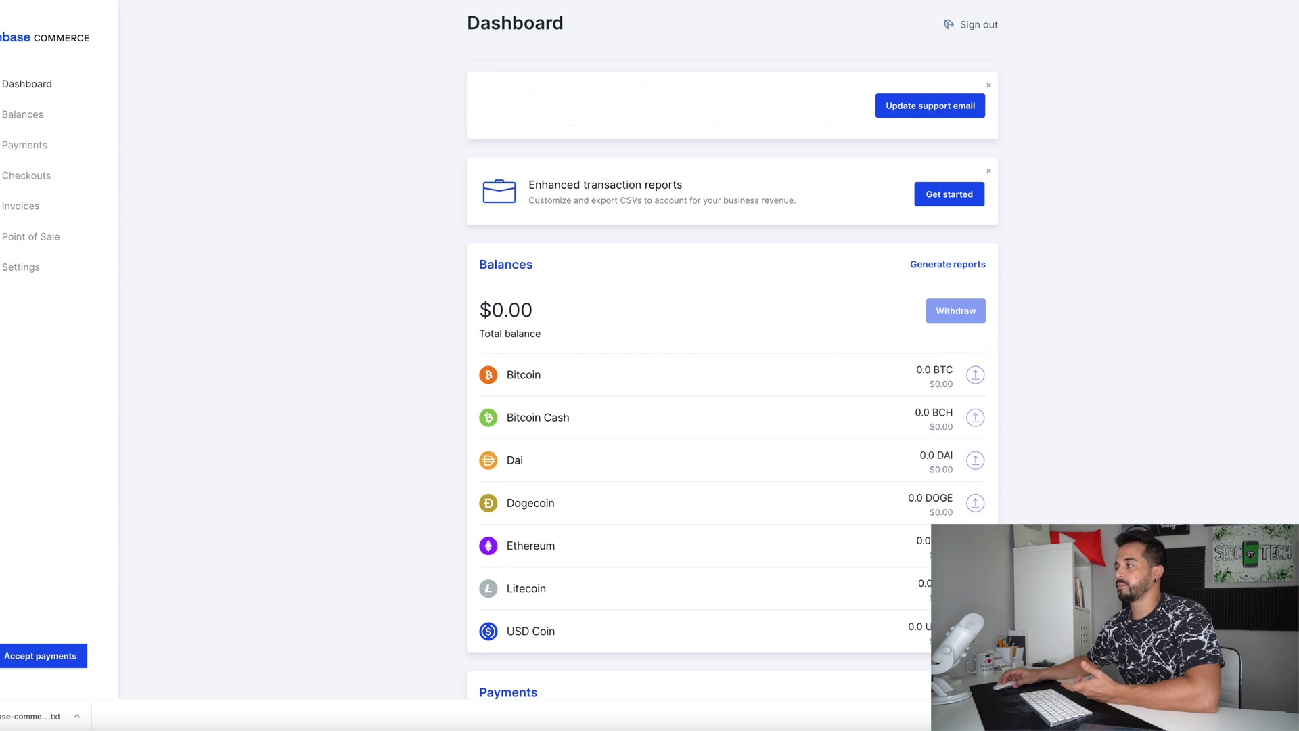
pyautogui.scroll(-3, 877, 468)
pyautogui.scroll(3, 878, 470)
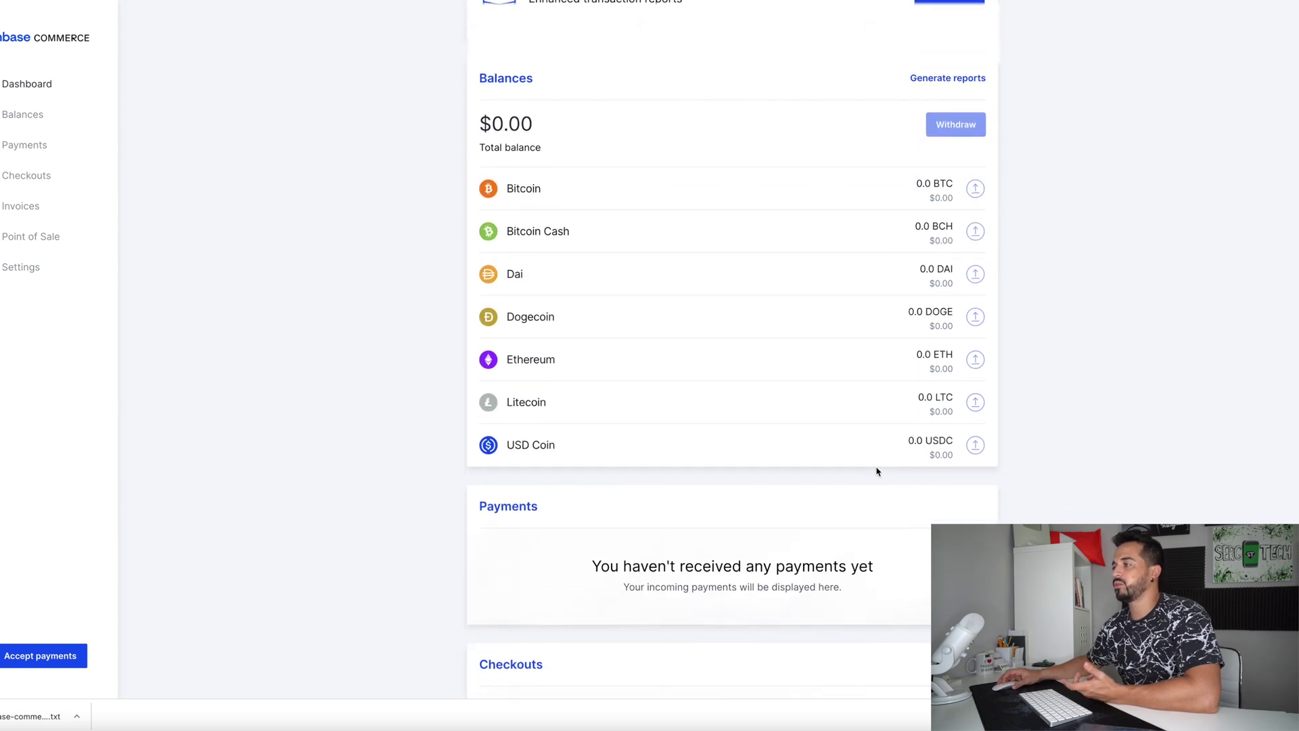
pyautogui.click(9, 149)
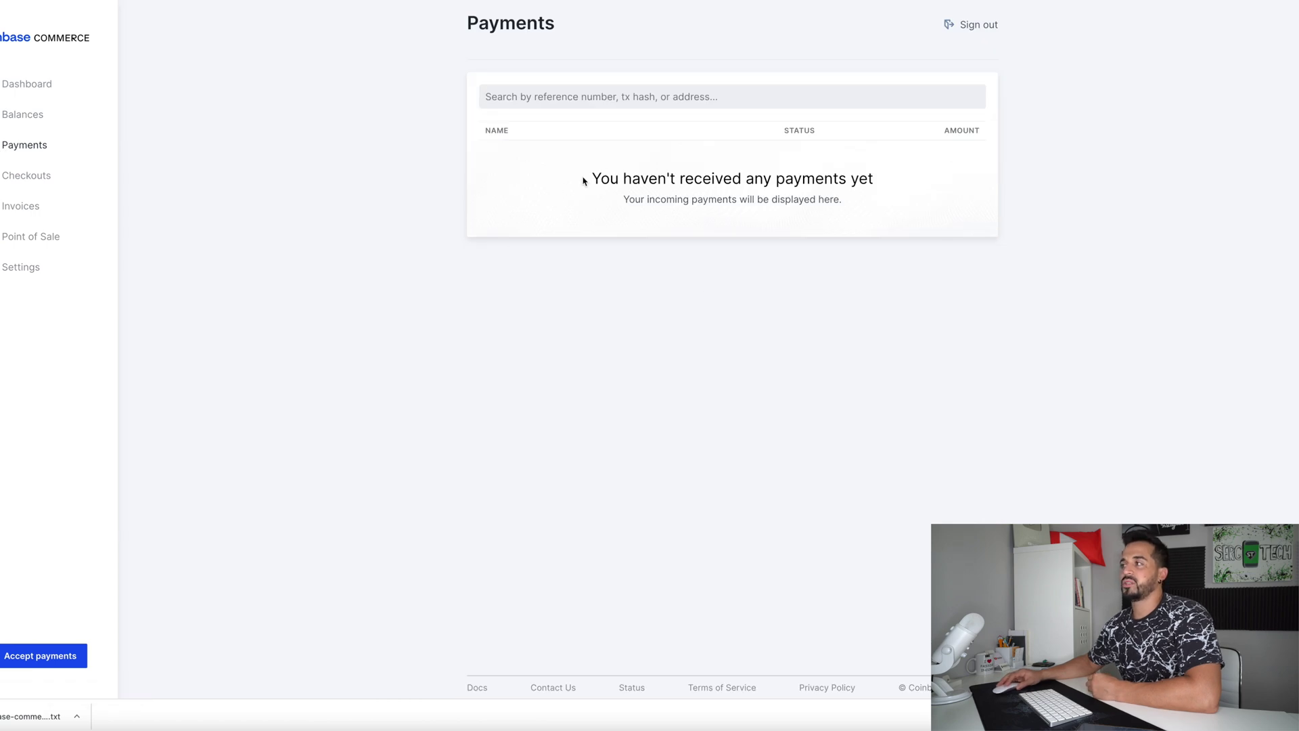
pyautogui.moveTo(583, 180); pyautogui.dragTo(703, 180)
pyautogui.click(906, 204)
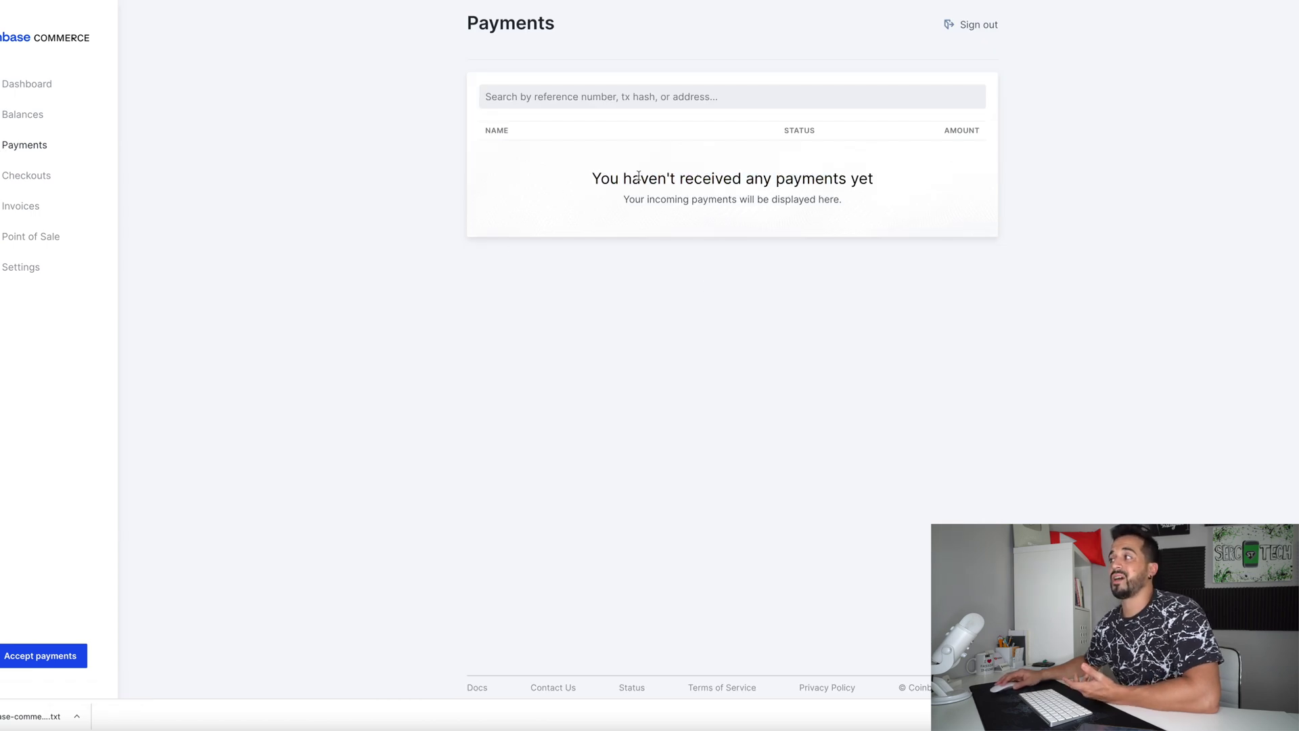